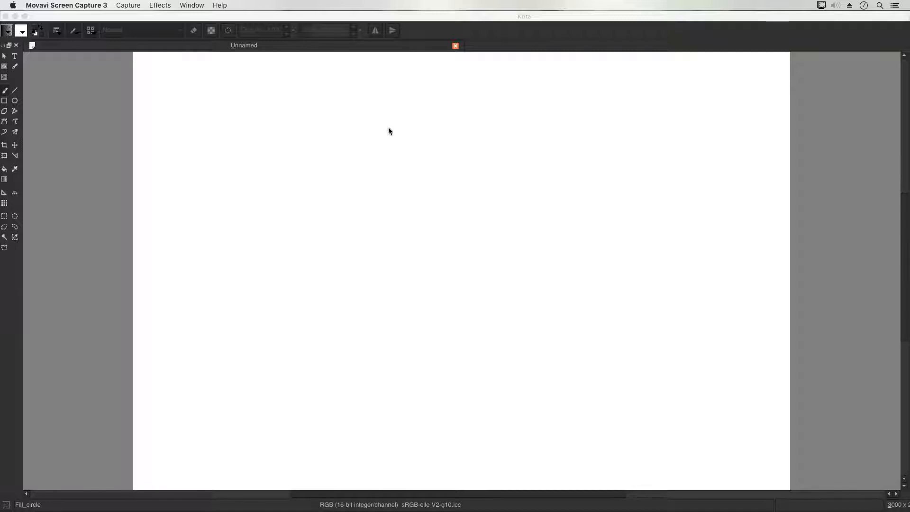
Step: Paint the head's outline in black, arching from the crown down both sides and continuing past the brow on the face side
{"action": "left_click_drag", "start_coordinate": [439, 89], "coordinate": [410, 105]}
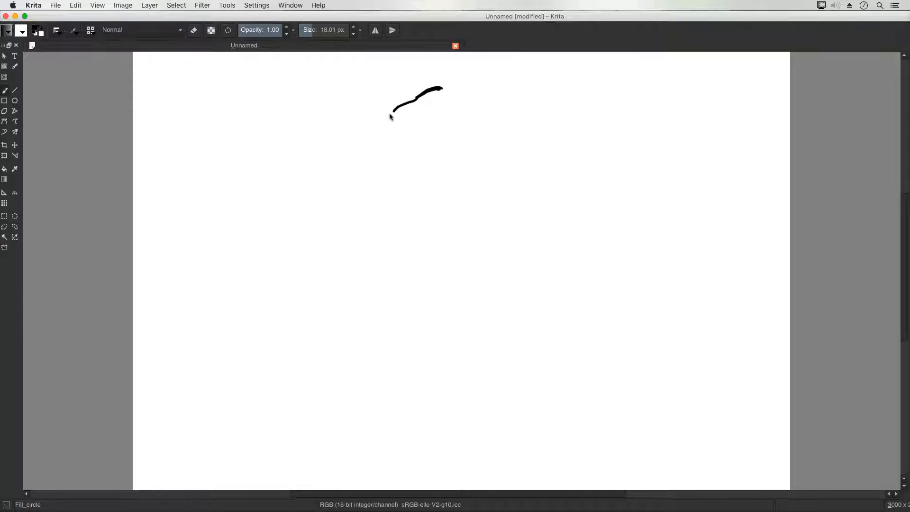
{"action": "left_click_drag", "start_coordinate": [376, 144], "coordinate": [372, 177]}
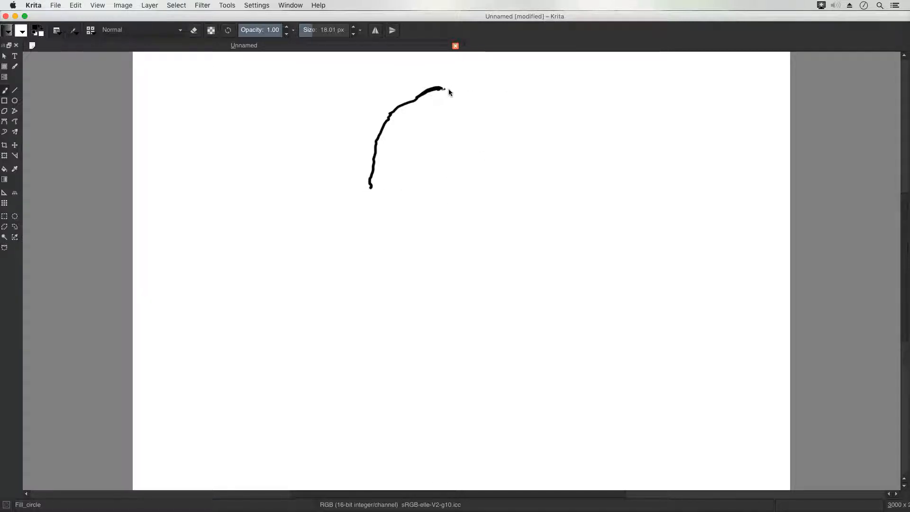
{"action": "left_click_drag", "start_coordinate": [449, 89], "coordinate": [457, 87]}
{"action": "mouse_move", "coordinate": [496, 86]}
{"action": "left_mouse_down"}
{"action": "mouse_move", "coordinate": [556, 101]}
{"action": "mouse_move", "coordinate": [599, 173]}
{"action": "left_mouse_up"}
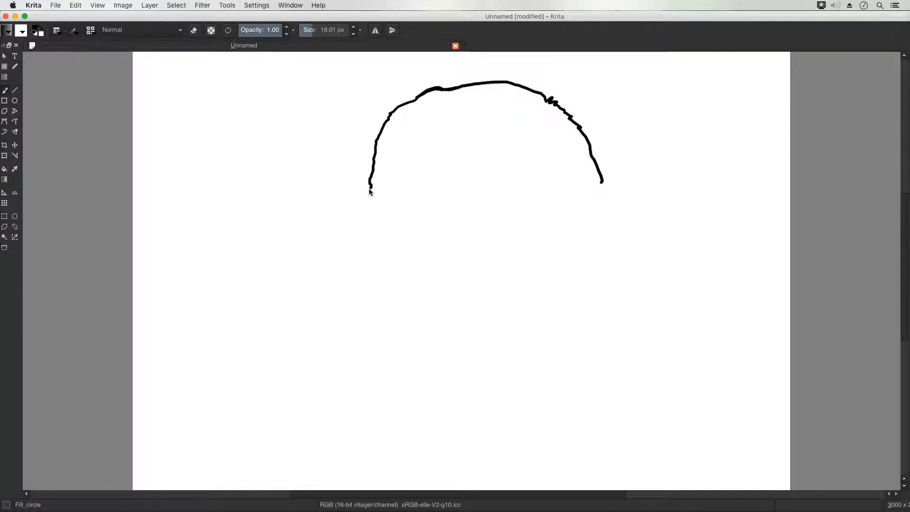
{"action": "mouse_move", "coordinate": [370, 191]}
{"action": "left_mouse_down"}
{"action": "mouse_move", "coordinate": [376, 224]}
{"action": "mouse_move", "coordinate": [367, 252]}
{"action": "left_mouse_up"}
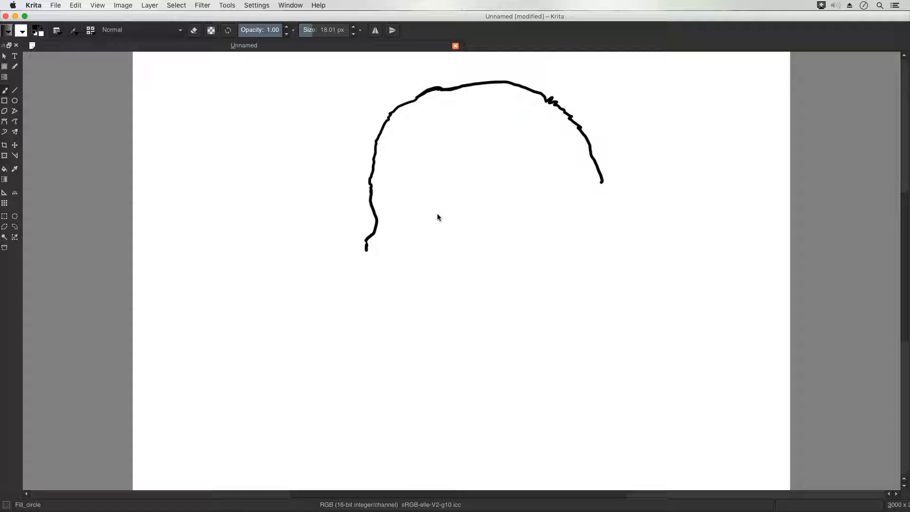
Step: Draw the near eye inside the head as an almond shape surrounded by broken, rounded socket and lid lines
{"action": "left_click_drag", "start_coordinate": [442, 211], "coordinate": [508, 218]}
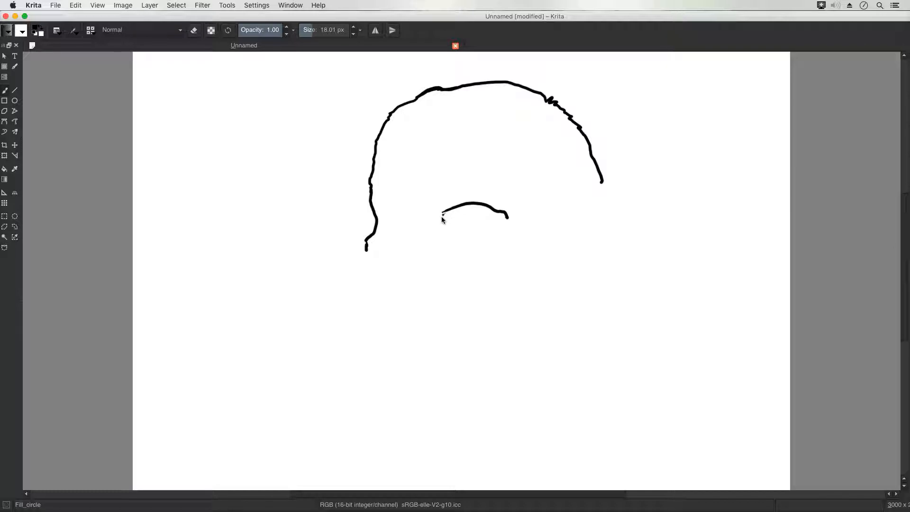
{"action": "mouse_move", "coordinate": [442, 217]}
{"action": "left_mouse_down"}
{"action": "mouse_move", "coordinate": [455, 209]}
{"action": "mouse_move", "coordinate": [441, 226]}
{"action": "mouse_move", "coordinate": [442, 242]}
{"action": "mouse_move", "coordinate": [472, 262]}
{"action": "mouse_move", "coordinate": [501, 253]}
{"action": "mouse_move", "coordinate": [515, 229]}
{"action": "mouse_move", "coordinate": [509, 218]}
{"action": "left_mouse_up"}
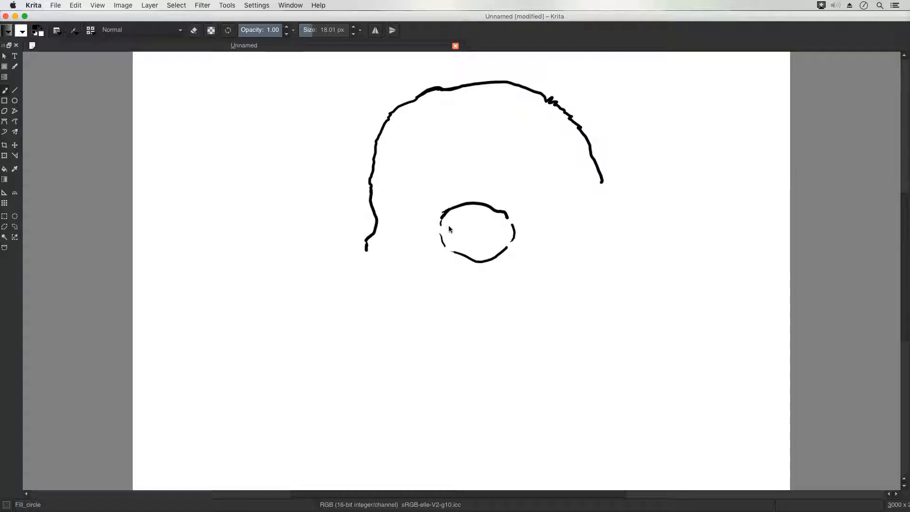
{"action": "mouse_move", "coordinate": [452, 227]}
{"action": "left_mouse_down"}
{"action": "mouse_move", "coordinate": [484, 220]}
{"action": "mouse_move", "coordinate": [496, 232]}
{"action": "mouse_move", "coordinate": [452, 228]}
{"action": "mouse_move", "coordinate": [460, 241]}
{"action": "mouse_move", "coordinate": [495, 233]}
{"action": "mouse_move", "coordinate": [455, 241]}
{"action": "mouse_move", "coordinate": [502, 237]}
{"action": "left_mouse_up"}
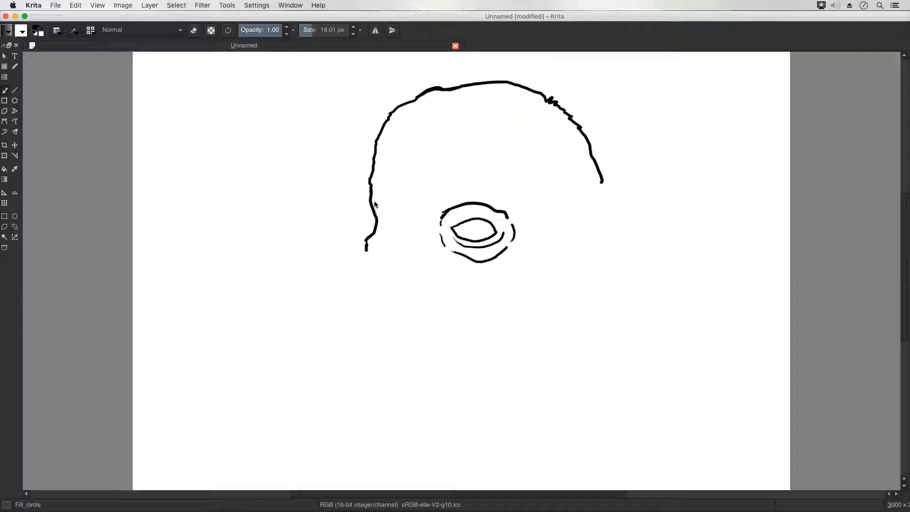
Step: Draw the far eye and its socket at the face edge, and erase the outline crossing the inside of the eye
{"action": "mouse_move", "coordinate": [375, 202]}
{"action": "left_mouse_down"}
{"action": "mouse_move", "coordinate": [392, 220]}
{"action": "mouse_move", "coordinate": [391, 239]}
{"action": "mouse_move", "coordinate": [373, 246]}
{"action": "left_mouse_up"}
{"action": "mouse_move", "coordinate": [387, 232]}
{"action": "left_mouse_down"}
{"action": "mouse_move", "coordinate": [372, 234]}
{"action": "mouse_move", "coordinate": [378, 222]}
{"action": "mouse_move", "coordinate": [374, 237]}
{"action": "left_mouse_up"}
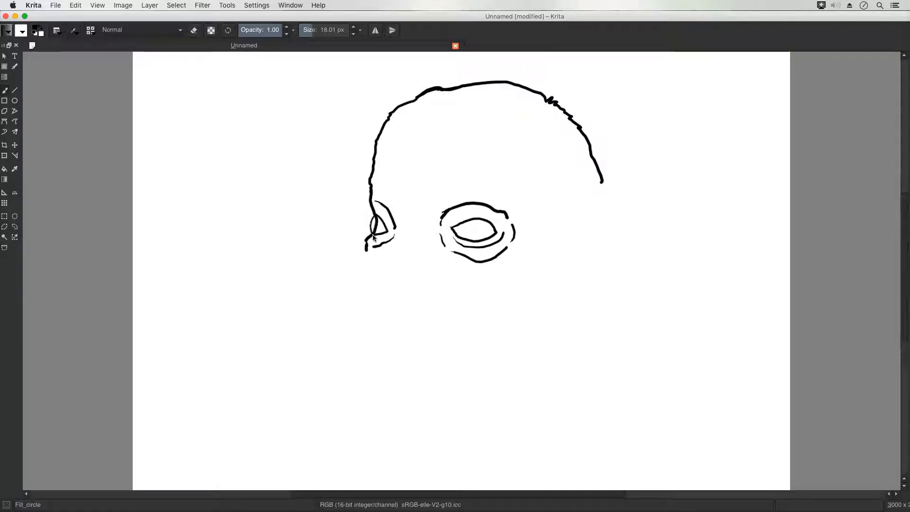
{"action": "left_click", "coordinate": [193, 32]}
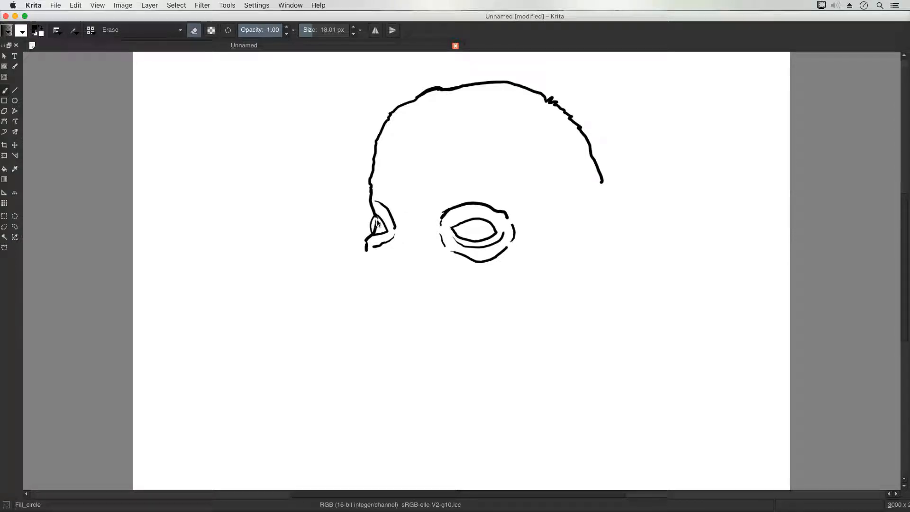
{"action": "mouse_move", "coordinate": [377, 221]}
{"action": "left_mouse_down"}
{"action": "mouse_move", "coordinate": [373, 237]}
{"action": "mouse_move", "coordinate": [377, 223]}
{"action": "left_mouse_up"}
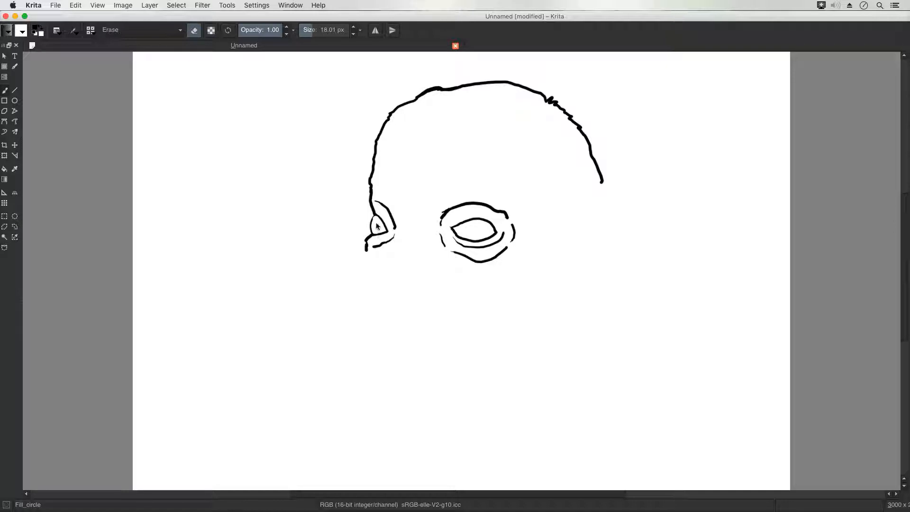
{"action": "left_click", "coordinate": [194, 31]}
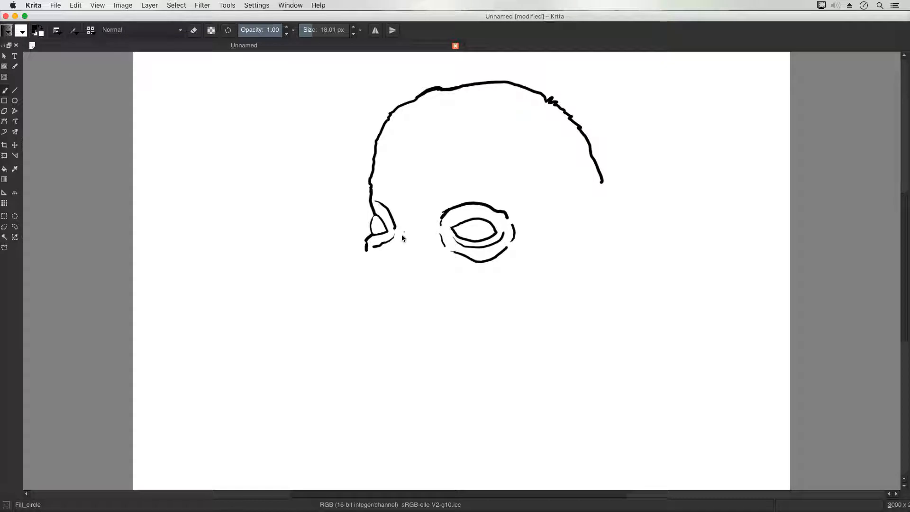
Step: Draw the pointed nasal cavity between the eyes, with nostril curves and crease lines around it
{"action": "mouse_move", "coordinate": [401, 243]}
{"action": "left_mouse_down"}
{"action": "mouse_move", "coordinate": [392, 254]}
{"action": "mouse_move", "coordinate": [403, 250]}
{"action": "left_mouse_up"}
{"action": "mouse_move", "coordinate": [397, 257]}
{"action": "left_mouse_down"}
{"action": "mouse_move", "coordinate": [388, 284]}
{"action": "mouse_move", "coordinate": [401, 273]}
{"action": "mouse_move", "coordinate": [415, 290]}
{"action": "mouse_move", "coordinate": [407, 251]}
{"action": "left_mouse_up"}
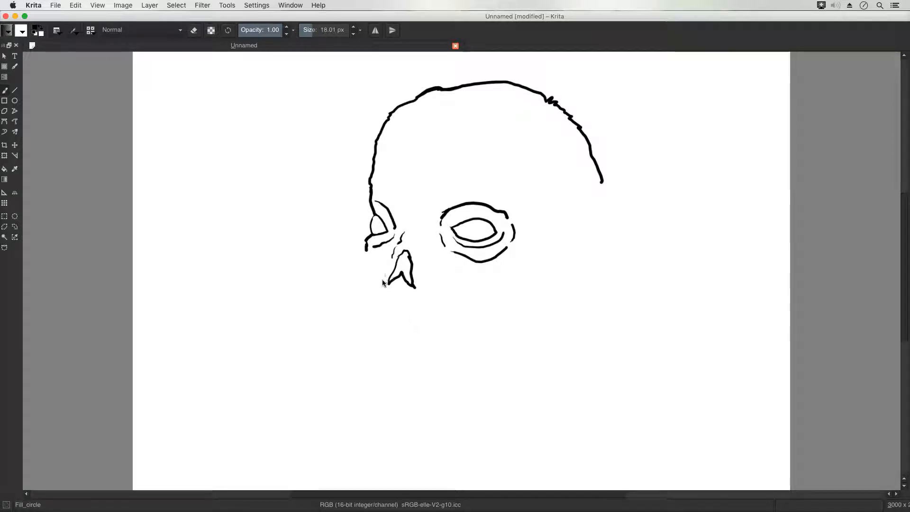
{"action": "mouse_move", "coordinate": [381, 289]}
{"action": "left_mouse_down"}
{"action": "mouse_move", "coordinate": [413, 285]}
{"action": "mouse_move", "coordinate": [407, 293]}
{"action": "mouse_move", "coordinate": [419, 299]}
{"action": "mouse_move", "coordinate": [427, 290]}
{"action": "mouse_move", "coordinate": [425, 282]}
{"action": "mouse_move", "coordinate": [382, 294]}
{"action": "mouse_move", "coordinate": [387, 270]}
{"action": "left_mouse_up"}
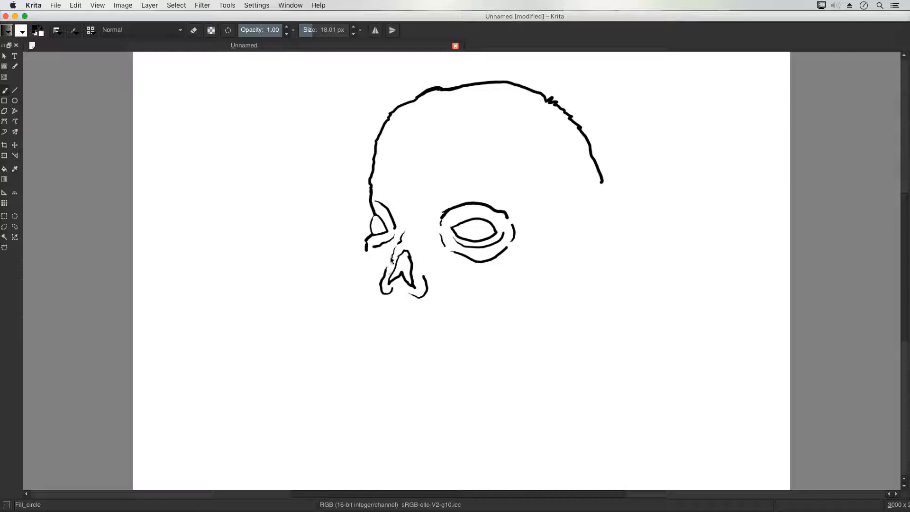
{"action": "left_click_drag", "start_coordinate": [420, 264], "coordinate": [425, 280]}
{"action": "mouse_move", "coordinate": [431, 256]}
{"action": "left_mouse_down"}
{"action": "mouse_move", "coordinate": [443, 274]}
{"action": "mouse_move", "coordinate": [417, 241]}
{"action": "left_mouse_up"}
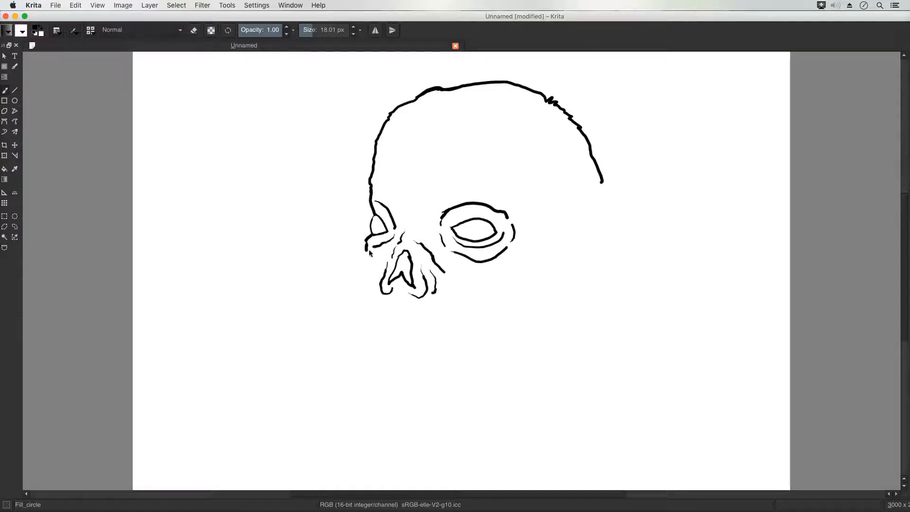
Step: Extend the face edge from the far eye down to the mouth and draw a jagged row of upper teeth
{"action": "left_click_drag", "start_coordinate": [365, 252], "coordinate": [378, 311]}
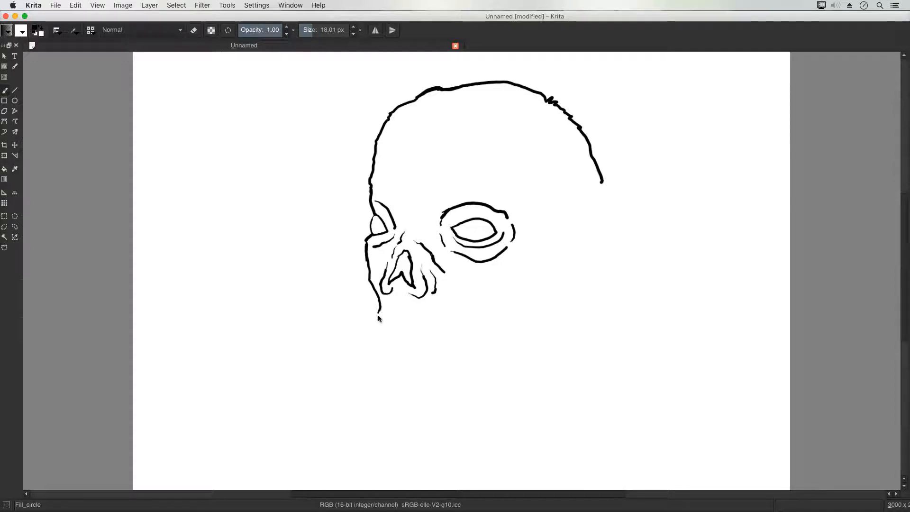
{"action": "left_click_drag", "start_coordinate": [380, 320], "coordinate": [394, 313]}
{"action": "mouse_move", "coordinate": [398, 327]}
{"action": "left_mouse_down"}
{"action": "mouse_move", "coordinate": [423, 311]}
{"action": "mouse_move", "coordinate": [429, 326]}
{"action": "mouse_move", "coordinate": [438, 310]}
{"action": "mouse_move", "coordinate": [446, 325]}
{"action": "mouse_move", "coordinate": [451, 303]}
{"action": "mouse_move", "coordinate": [458, 322]}
{"action": "mouse_move", "coordinate": [481, 308]}
{"action": "left_mouse_up"}
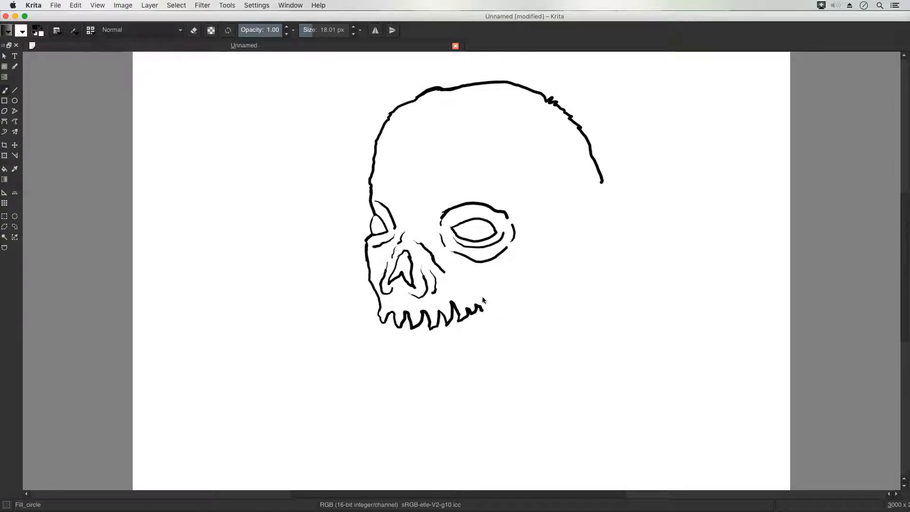
{"action": "left_click_drag", "start_coordinate": [483, 300], "coordinate": [485, 318]}
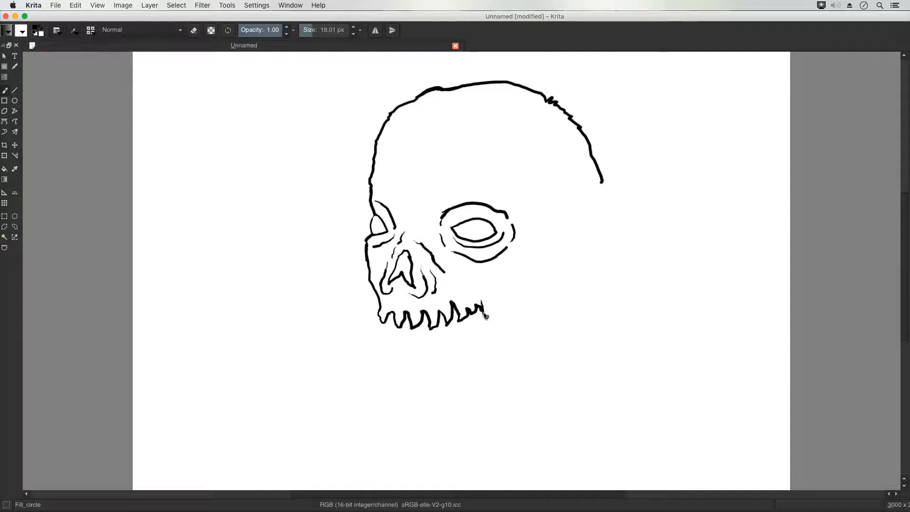
{"action": "left_click_drag", "start_coordinate": [485, 315], "coordinate": [487, 318]}
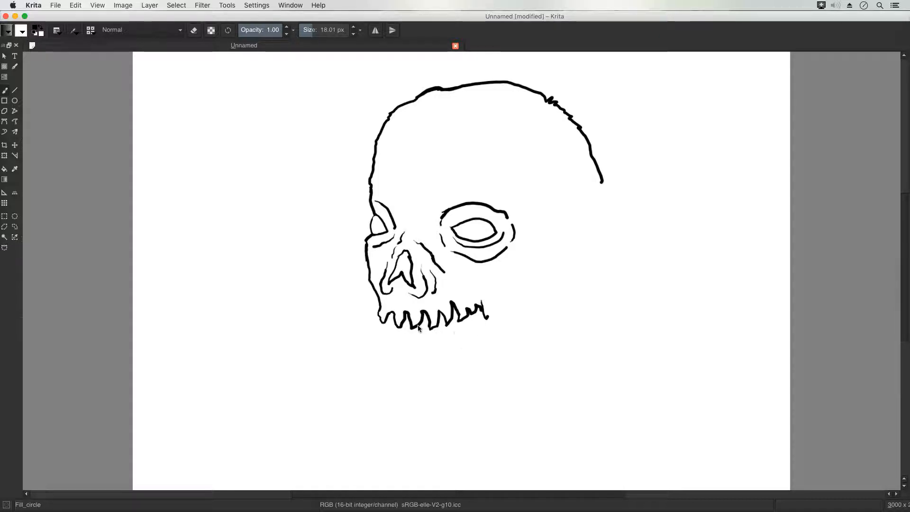
Step: Outline the neck below the teeth with a ragged bottom edge, and draw the torn jaw edge behind the mouth
{"action": "left_click_drag", "start_coordinate": [416, 333], "coordinate": [425, 375]}
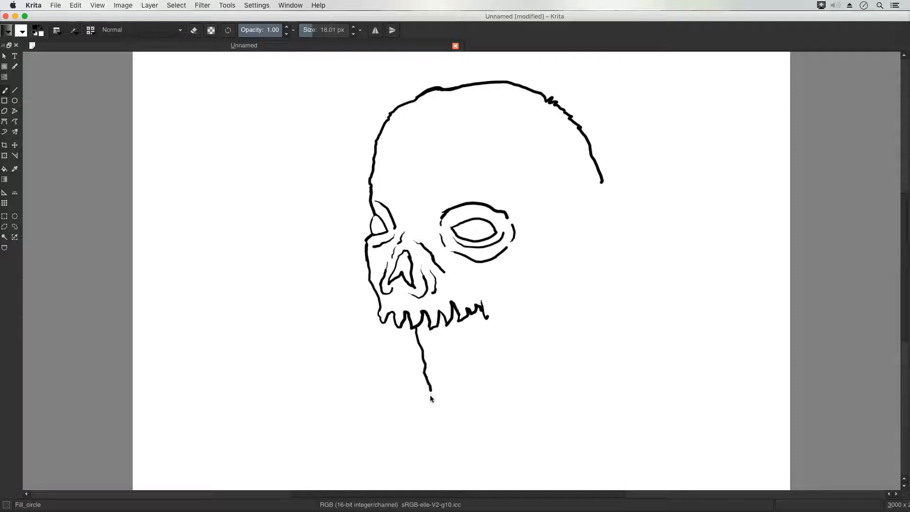
{"action": "left_click_drag", "start_coordinate": [440, 413], "coordinate": [447, 415]}
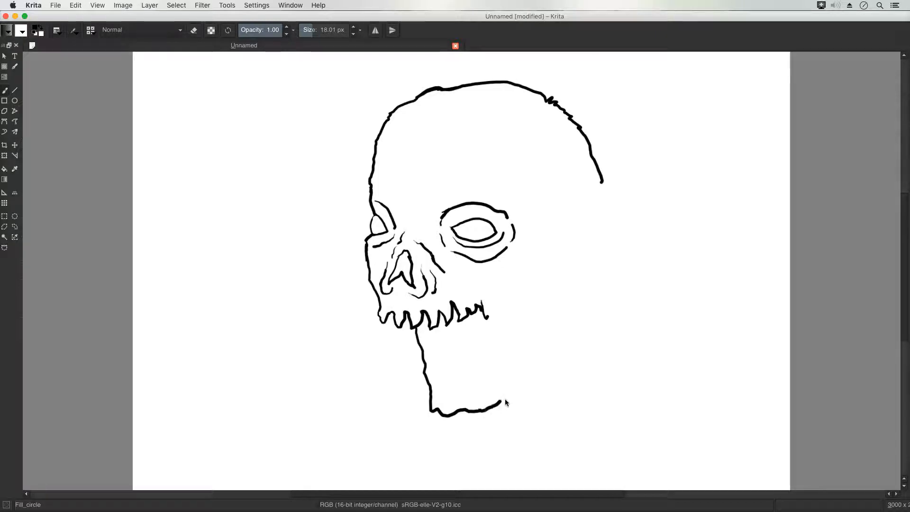
{"action": "left_click_drag", "start_coordinate": [506, 402], "coordinate": [513, 395]}
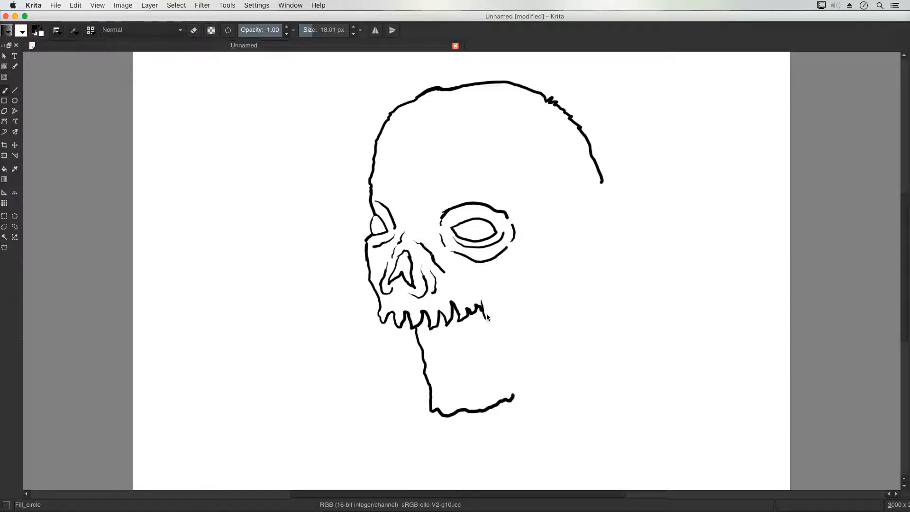
{"action": "left_click_drag", "start_coordinate": [487, 318], "coordinate": [492, 336]}
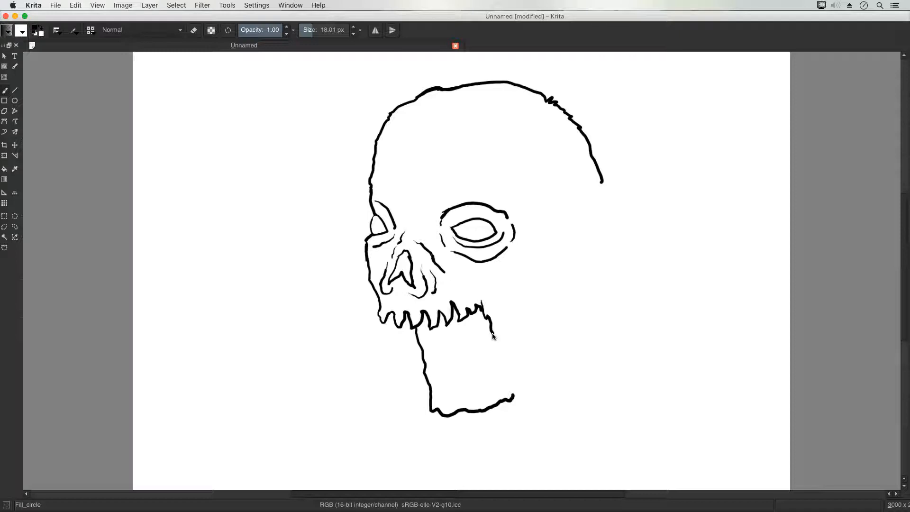
{"action": "mouse_move", "coordinate": [493, 336]}
{"action": "left_mouse_down"}
{"action": "mouse_move", "coordinate": [538, 327]}
{"action": "mouse_move", "coordinate": [563, 299]}
{"action": "left_mouse_up"}
Step: Draw the ragged ear at the back of the head and add curved fold lines along the cheek beside it
{"action": "left_click_drag", "start_coordinate": [564, 207], "coordinate": [575, 203]}
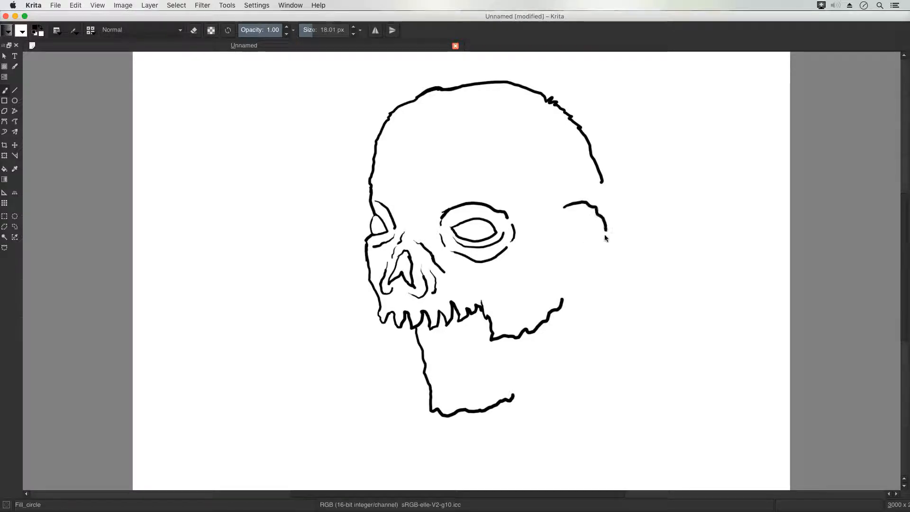
{"action": "mouse_move", "coordinate": [604, 235]}
{"action": "left_mouse_down"}
{"action": "mouse_move", "coordinate": [577, 289]}
{"action": "mouse_move", "coordinate": [573, 276]}
{"action": "mouse_move", "coordinate": [546, 269]}
{"action": "left_mouse_up"}
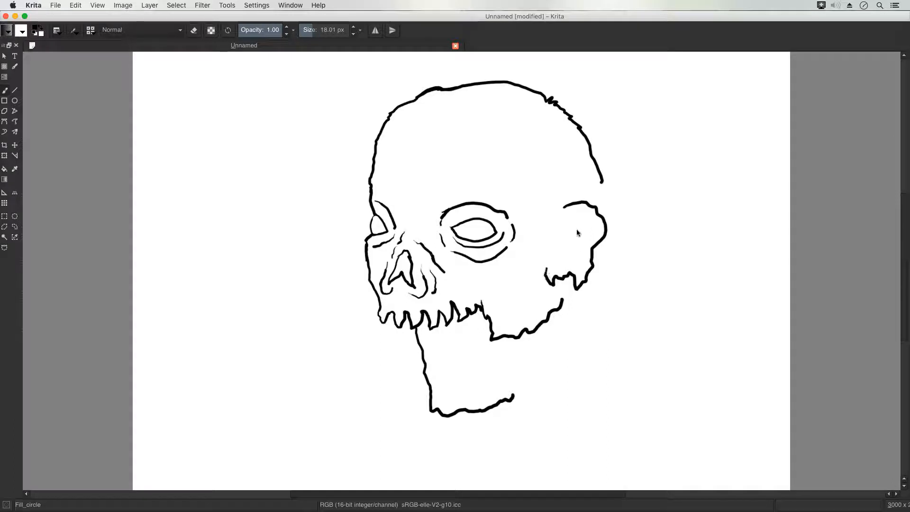
{"action": "mouse_move", "coordinate": [562, 207]}
{"action": "left_mouse_down"}
{"action": "mouse_move", "coordinate": [542, 259]}
{"action": "mouse_move", "coordinate": [535, 234]}
{"action": "mouse_move", "coordinate": [534, 263]}
{"action": "mouse_move", "coordinate": [525, 250]}
{"action": "mouse_move", "coordinate": [536, 281]}
{"action": "mouse_move", "coordinate": [519, 248]}
{"action": "mouse_move", "coordinate": [526, 285]}
{"action": "mouse_move", "coordinate": [516, 267]}
{"action": "mouse_move", "coordinate": [517, 295]}
{"action": "mouse_move", "coordinate": [501, 308]}
{"action": "mouse_move", "coordinate": [504, 325]}
{"action": "mouse_move", "coordinate": [531, 293]}
{"action": "mouse_move", "coordinate": [519, 321]}
{"action": "mouse_move", "coordinate": [534, 309]}
{"action": "left_mouse_up"}
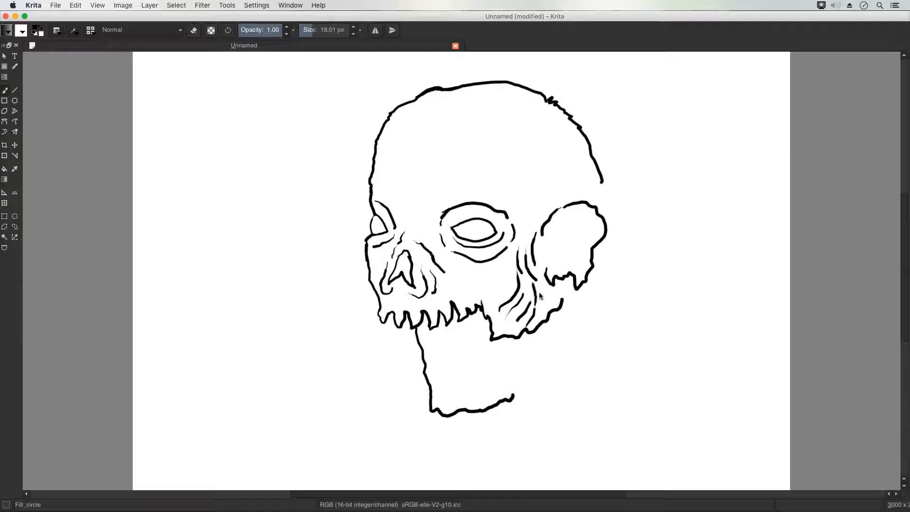
{"action": "left_click_drag", "start_coordinate": [541, 295], "coordinate": [549, 313]}
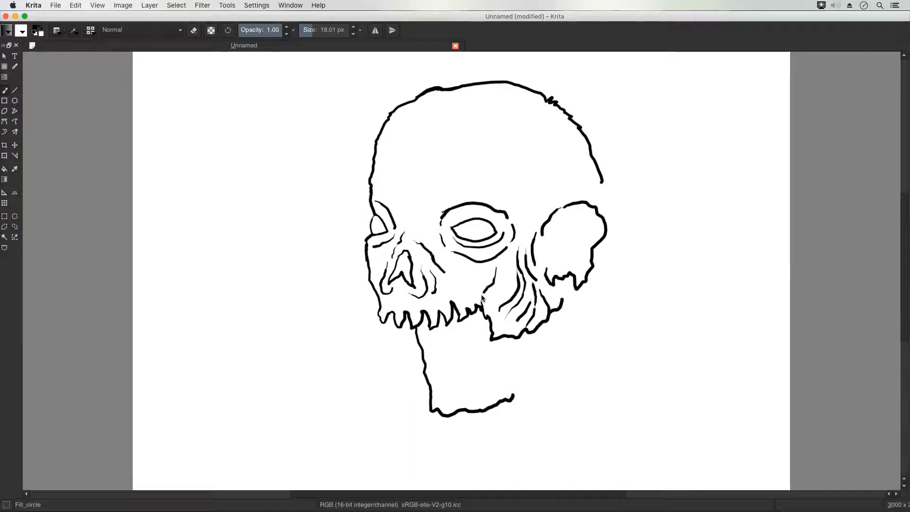
Step: Complete the upper teeth with gum lines and inner detail, add irises to the eyes, and fill the nasal cavity black
{"action": "mouse_move", "coordinate": [495, 278]}
{"action": "left_mouse_down"}
{"action": "mouse_move", "coordinate": [479, 308]}
{"action": "mouse_move", "coordinate": [456, 298]}
{"action": "mouse_move", "coordinate": [439, 316]}
{"action": "mouse_move", "coordinate": [427, 300]}
{"action": "mouse_move", "coordinate": [426, 312]}
{"action": "left_mouse_up"}
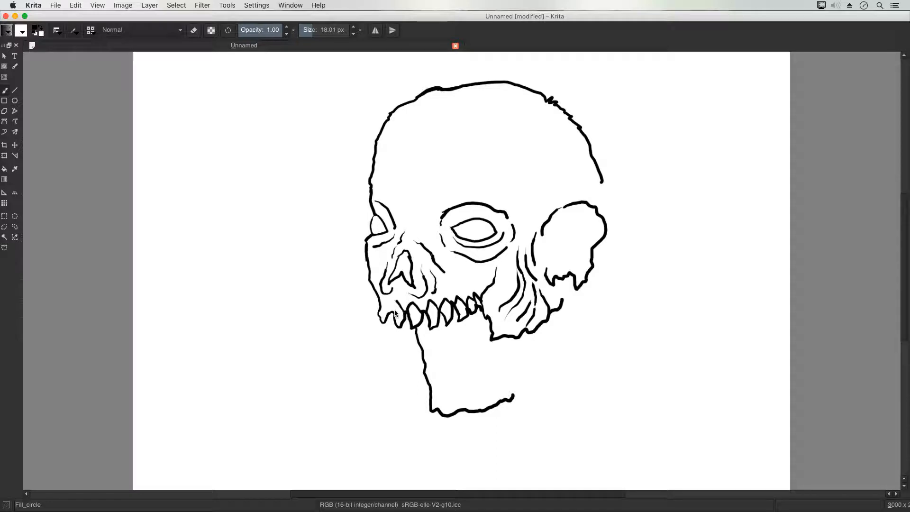
{"action": "left_click_drag", "start_coordinate": [388, 314], "coordinate": [382, 314]}
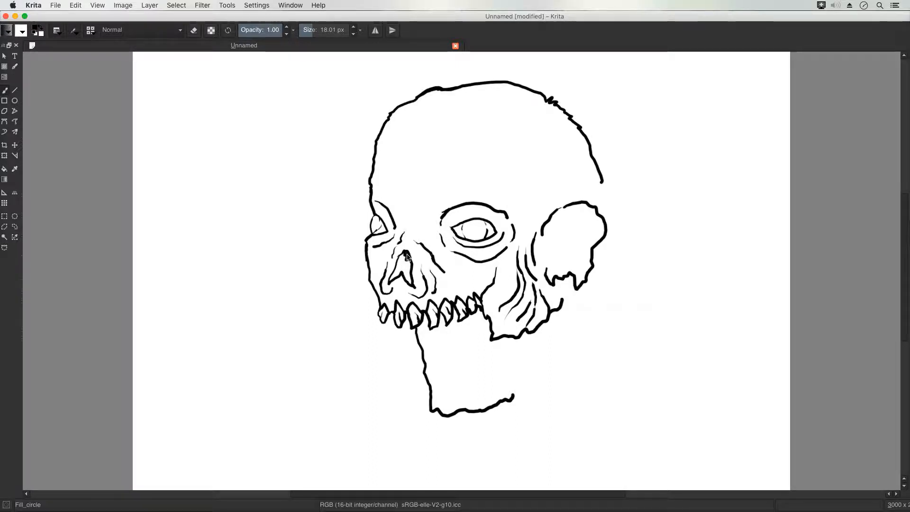
{"action": "mouse_move", "coordinate": [407, 254]}
{"action": "left_mouse_down"}
{"action": "mouse_move", "coordinate": [390, 282]}
{"action": "mouse_move", "coordinate": [402, 261]}
{"action": "mouse_move", "coordinate": [411, 286]}
{"action": "mouse_move", "coordinate": [408, 265]}
{"action": "left_mouse_up"}
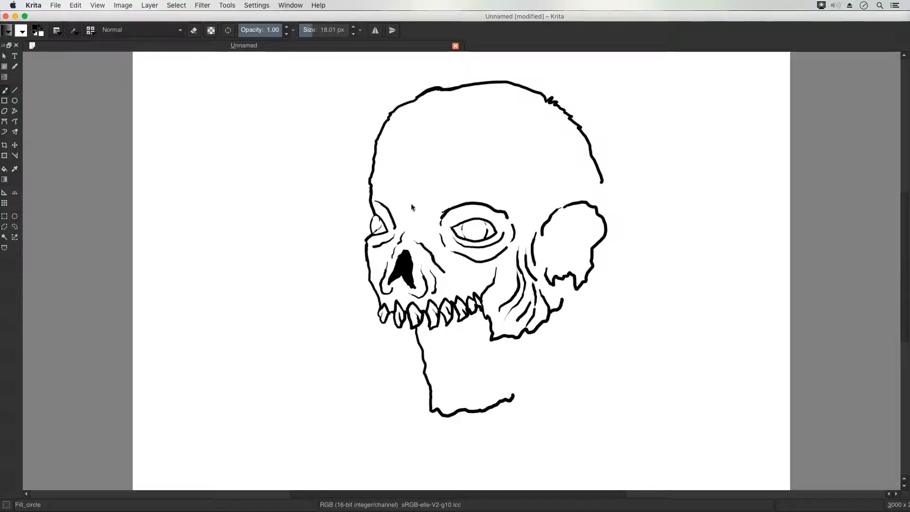
Step: Add wrinkle lines on the brow and above both eyes, plus small curved bumps beside the bridge of the nose
{"action": "left_click_drag", "start_coordinate": [417, 203], "coordinate": [442, 184]}
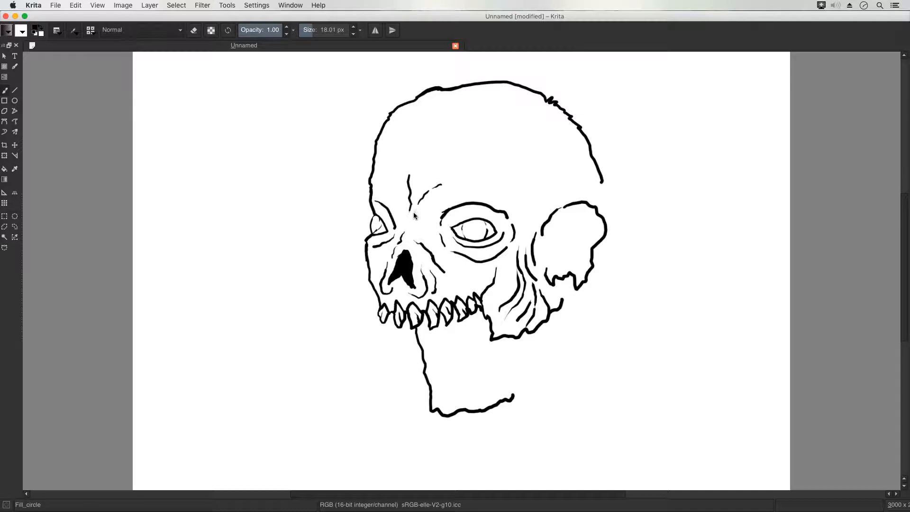
{"action": "mouse_move", "coordinate": [429, 217]}
{"action": "left_mouse_down"}
{"action": "mouse_move", "coordinate": [454, 193]}
{"action": "mouse_move", "coordinate": [484, 192]}
{"action": "mouse_move", "coordinate": [521, 217]}
{"action": "left_mouse_up"}
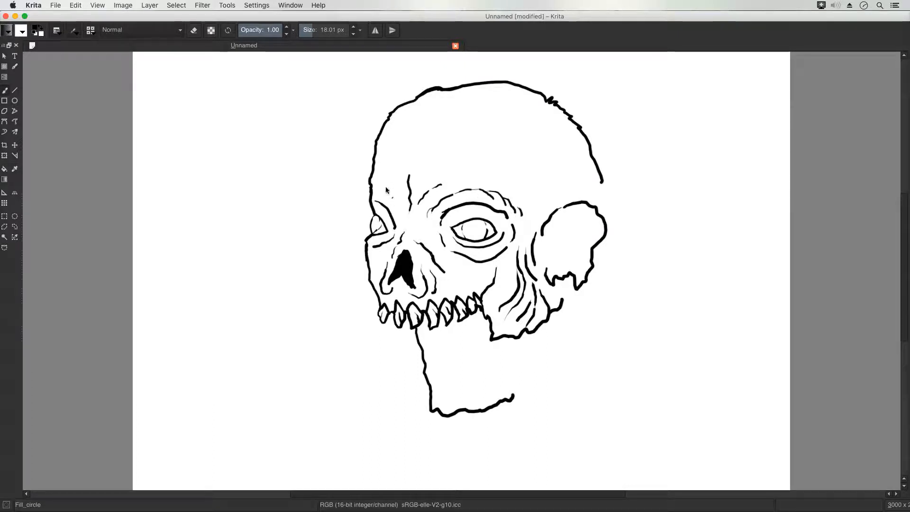
{"action": "mouse_move", "coordinate": [386, 188]}
{"action": "left_mouse_down"}
{"action": "mouse_move", "coordinate": [371, 181]}
{"action": "mouse_move", "coordinate": [402, 195]}
{"action": "mouse_move", "coordinate": [397, 221]}
{"action": "mouse_move", "coordinate": [425, 217]}
{"action": "mouse_move", "coordinate": [432, 245]}
{"action": "left_mouse_up"}
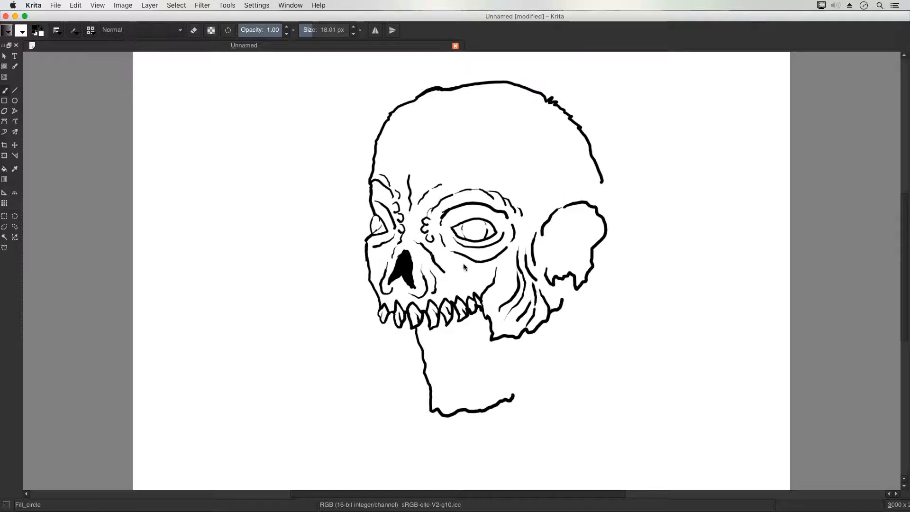
Step: Draw small curved bumps beside the nose, on the near cheek and along the far cheek's edge
{"action": "mouse_move", "coordinate": [444, 273]}
{"action": "left_mouse_down"}
{"action": "mouse_move", "coordinate": [453, 276]}
{"action": "mouse_move", "coordinate": [445, 287]}
{"action": "left_mouse_up"}
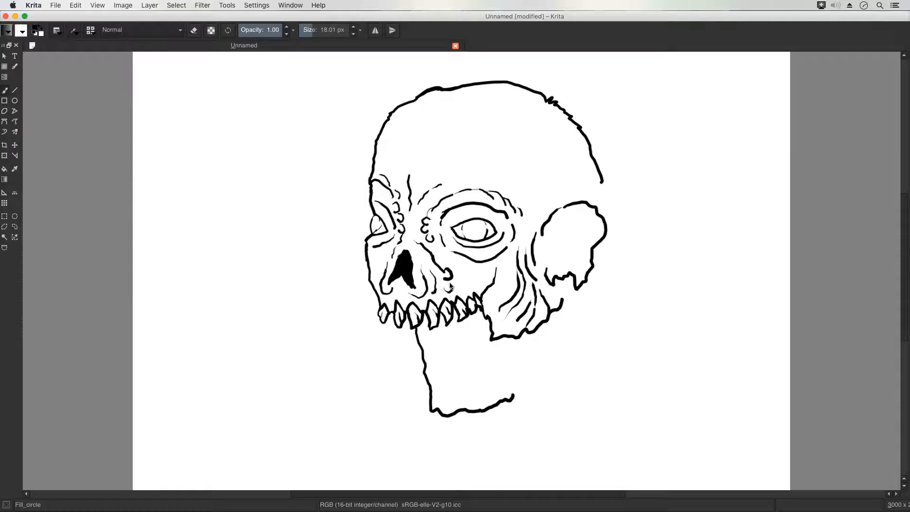
{"action": "mouse_move", "coordinate": [464, 273]}
{"action": "left_mouse_down"}
{"action": "mouse_move", "coordinate": [464, 283]}
{"action": "mouse_move", "coordinate": [476, 277]}
{"action": "mouse_move", "coordinate": [456, 266]}
{"action": "left_mouse_up"}
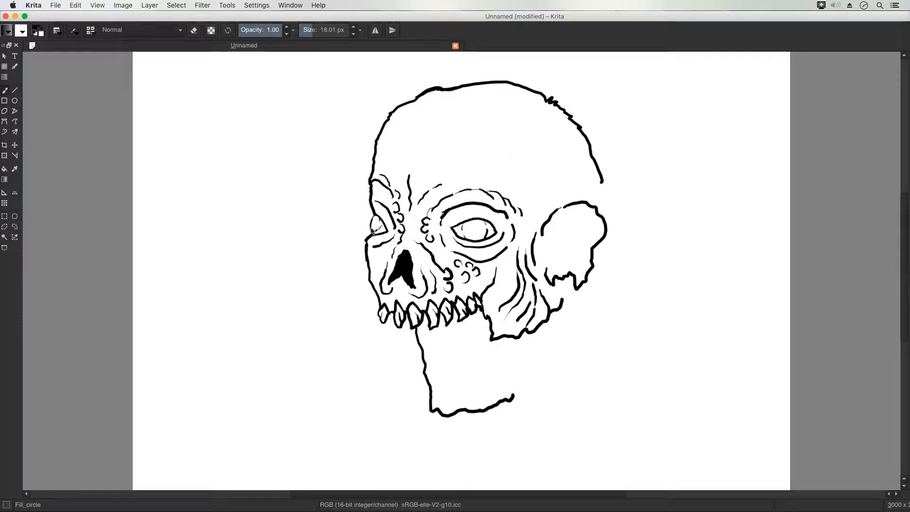
{"action": "left_click_drag", "start_coordinate": [371, 264], "coordinate": [372, 276]}
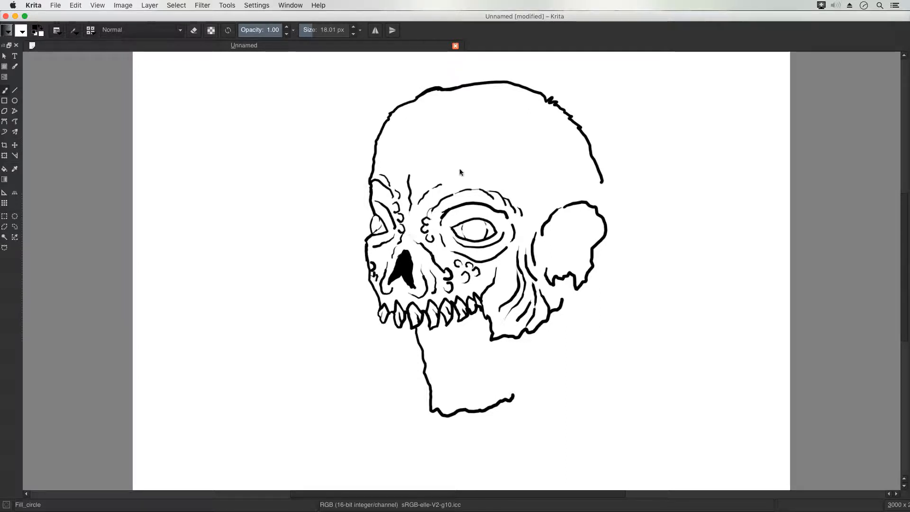
Step: Undo the last bump strokes on the far cheek's edge and redraw small, thinner curved bumps inside that cheek
{"action": "left_click", "coordinate": [78, 7]}
{"action": "left_click", "coordinate": [79, 7]}
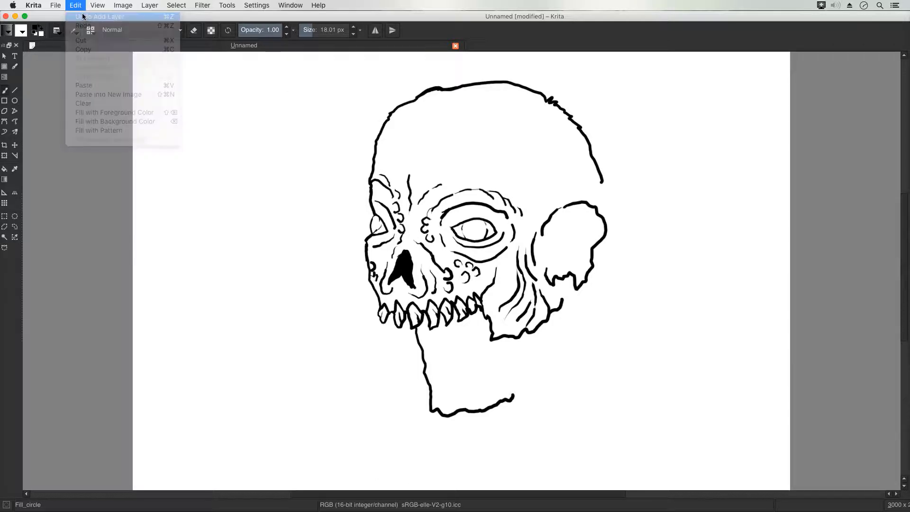
{"action": "left_click", "coordinate": [76, 5]}
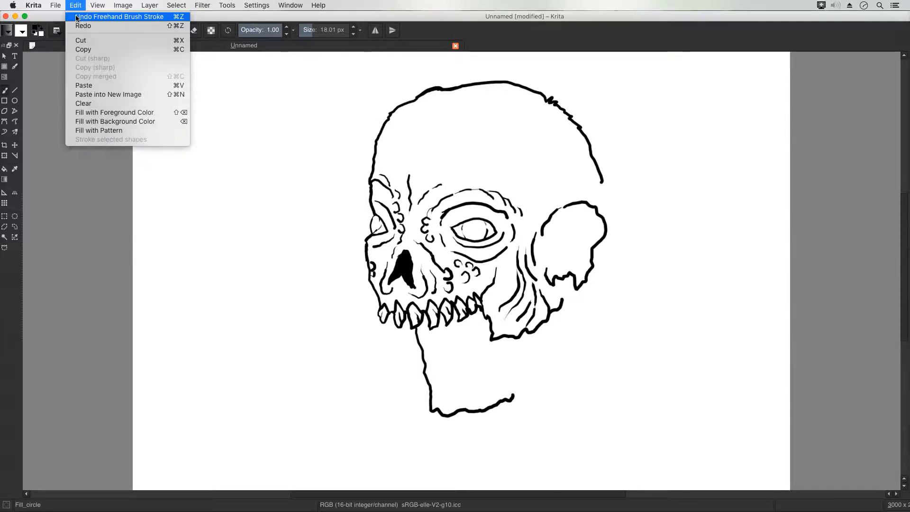
{"action": "left_click", "coordinate": [86, 18]}
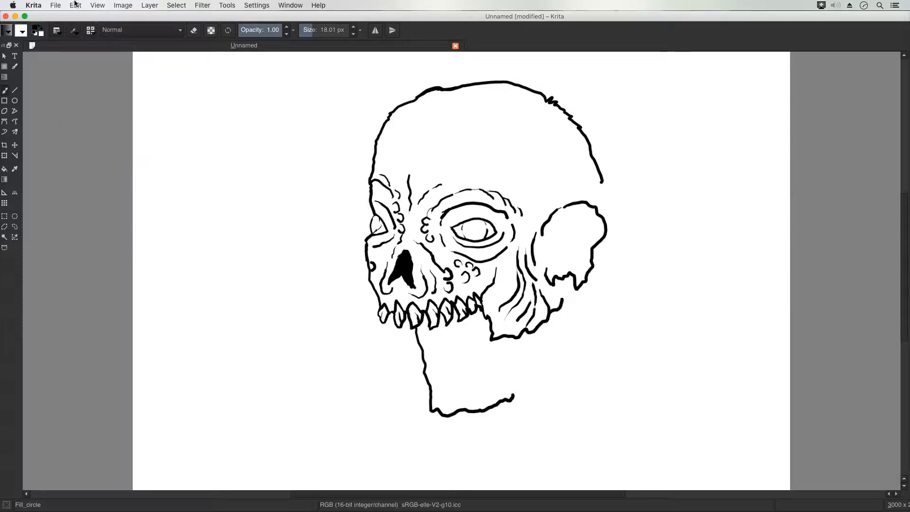
{"action": "left_click", "coordinate": [76, 4]}
{"action": "left_click", "coordinate": [90, 17]}
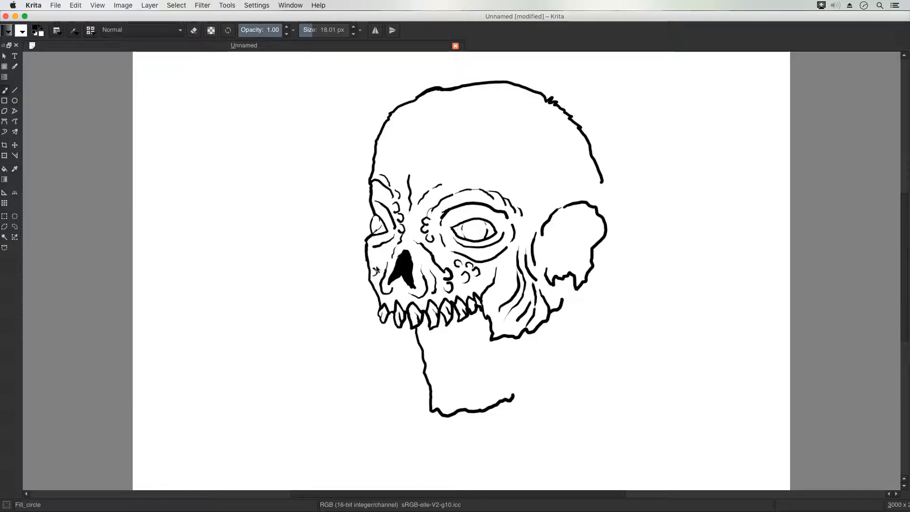
{"action": "left_click_drag", "start_coordinate": [374, 260], "coordinate": [378, 266]}
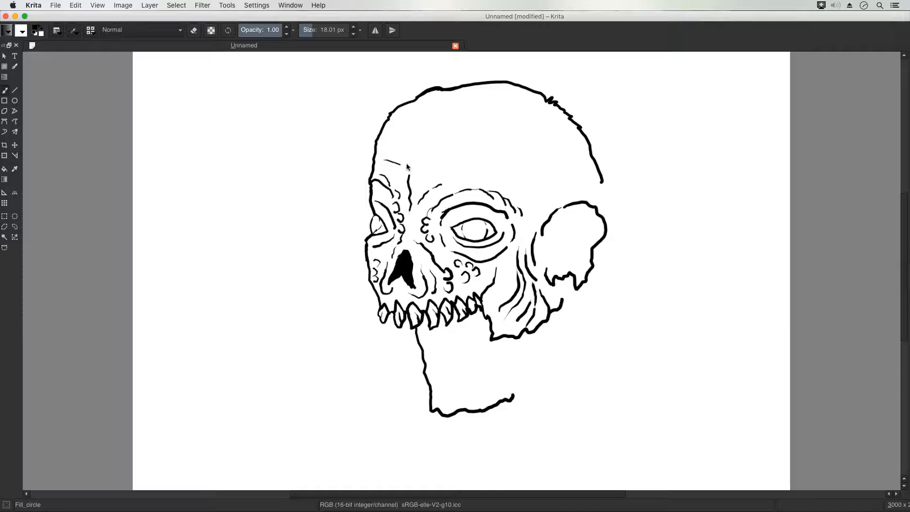
Step: Draw long wavy wrinkle lines across the forehead, plus small curved bumps above the near eye and at the top of the forehead
{"action": "left_click_drag", "start_coordinate": [466, 165], "coordinate": [476, 167]}
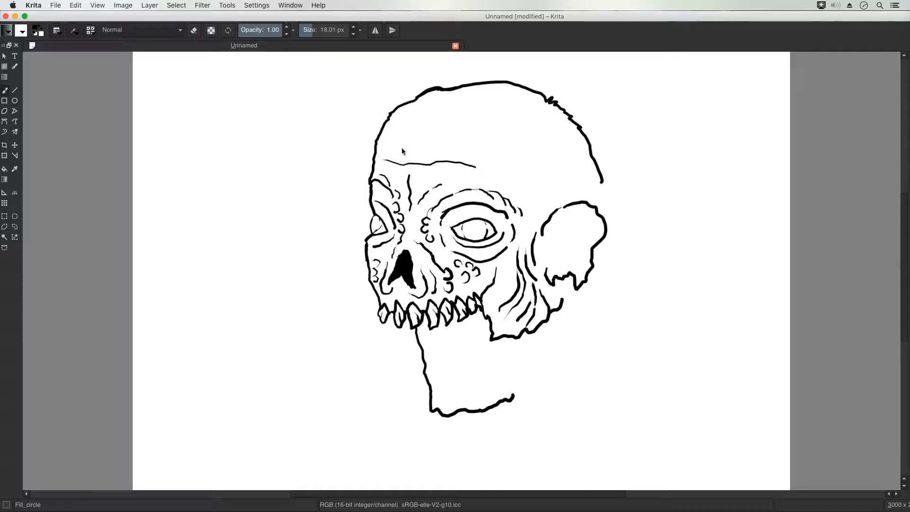
{"action": "left_click_drag", "start_coordinate": [384, 146], "coordinate": [496, 166]}
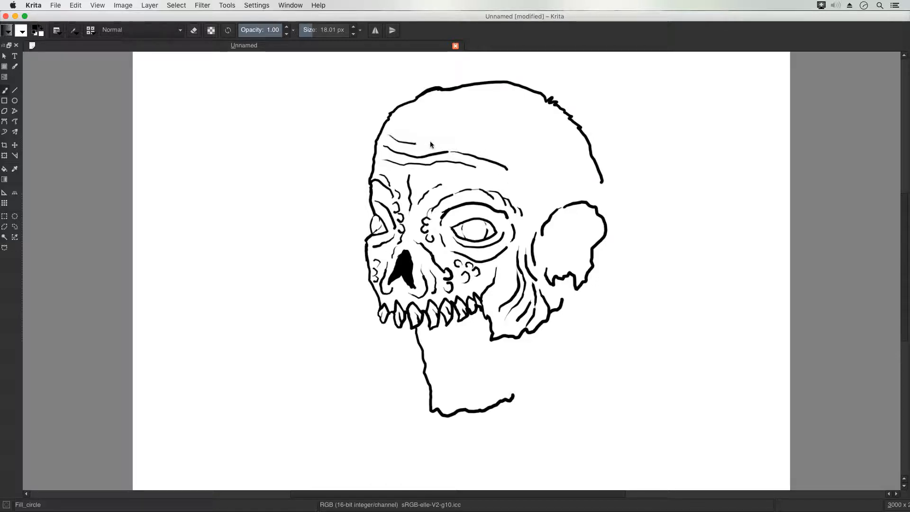
{"action": "left_click_drag", "start_coordinate": [430, 141], "coordinate": [494, 150]}
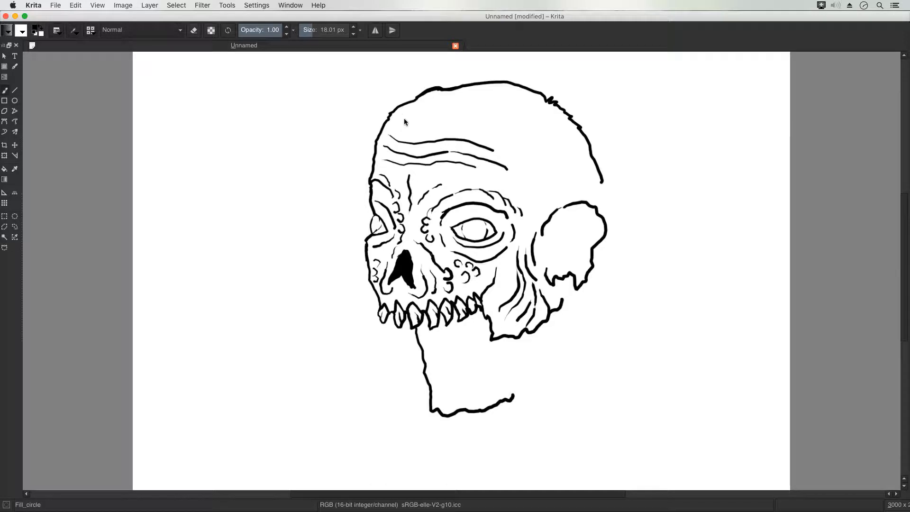
{"action": "mouse_move", "coordinate": [402, 119]}
{"action": "left_mouse_down"}
{"action": "mouse_move", "coordinate": [462, 121]}
{"action": "mouse_move", "coordinate": [521, 156]}
{"action": "mouse_move", "coordinate": [538, 175]}
{"action": "mouse_move", "coordinate": [519, 172]}
{"action": "mouse_move", "coordinate": [526, 179]}
{"action": "left_mouse_up"}
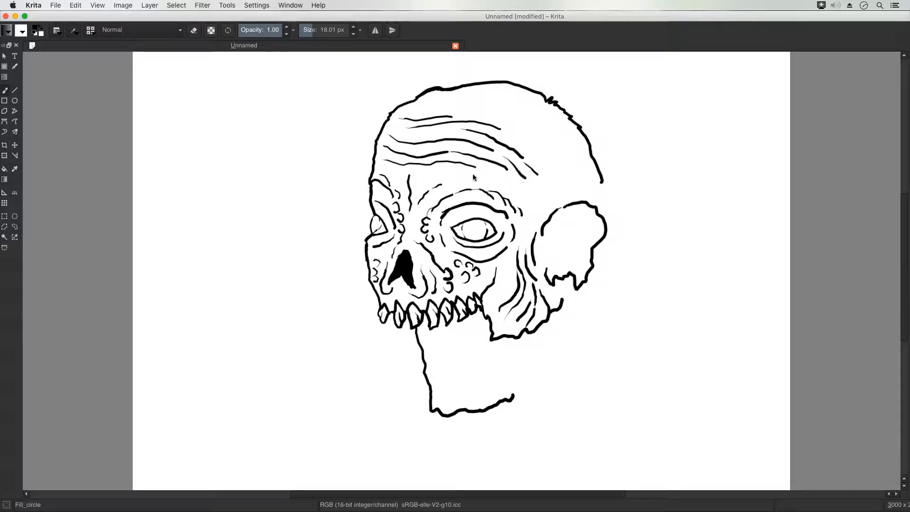
{"action": "mouse_move", "coordinate": [459, 178]}
{"action": "left_mouse_down"}
{"action": "mouse_move", "coordinate": [490, 175]}
{"action": "mouse_move", "coordinate": [502, 190]}
{"action": "mouse_move", "coordinate": [498, 181]}
{"action": "mouse_move", "coordinate": [515, 188]}
{"action": "mouse_move", "coordinate": [512, 179]}
{"action": "mouse_move", "coordinate": [527, 191]}
{"action": "left_mouse_up"}
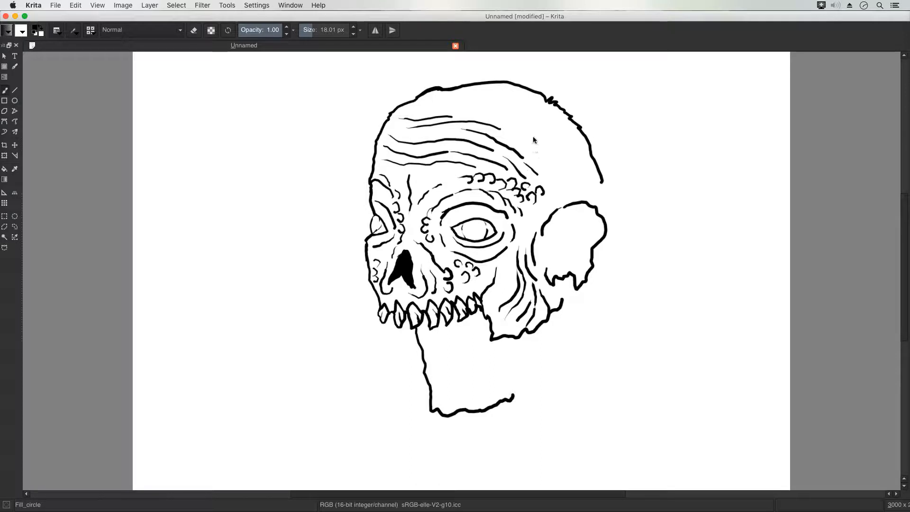
{"action": "mouse_move", "coordinate": [453, 100]}
{"action": "left_mouse_down"}
{"action": "mouse_move", "coordinate": [461, 105]}
{"action": "mouse_move", "coordinate": [429, 112]}
{"action": "left_mouse_up"}
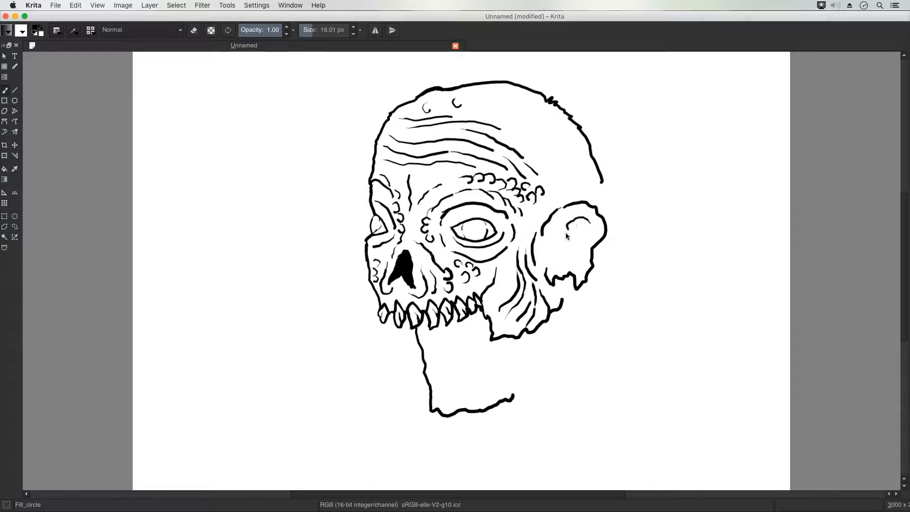
Step: Draw the ear's ragged inner contour and folds, and add small curved bumps in front of and below the ear
{"action": "left_click_drag", "start_coordinate": [566, 236], "coordinate": [555, 243]}
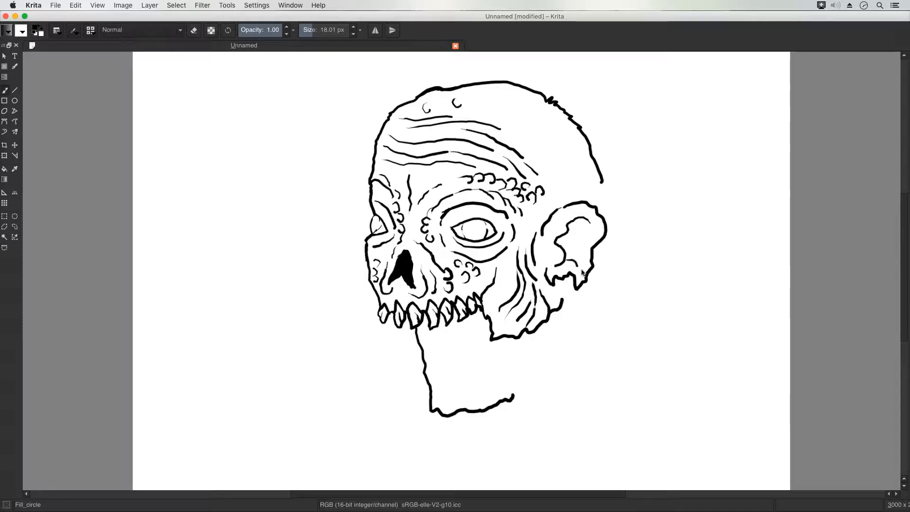
{"action": "mouse_move", "coordinate": [582, 246]}
{"action": "left_mouse_down"}
{"action": "mouse_move", "coordinate": [591, 234]}
{"action": "mouse_move", "coordinate": [574, 221]}
{"action": "mouse_move", "coordinate": [575, 246]}
{"action": "left_mouse_up"}
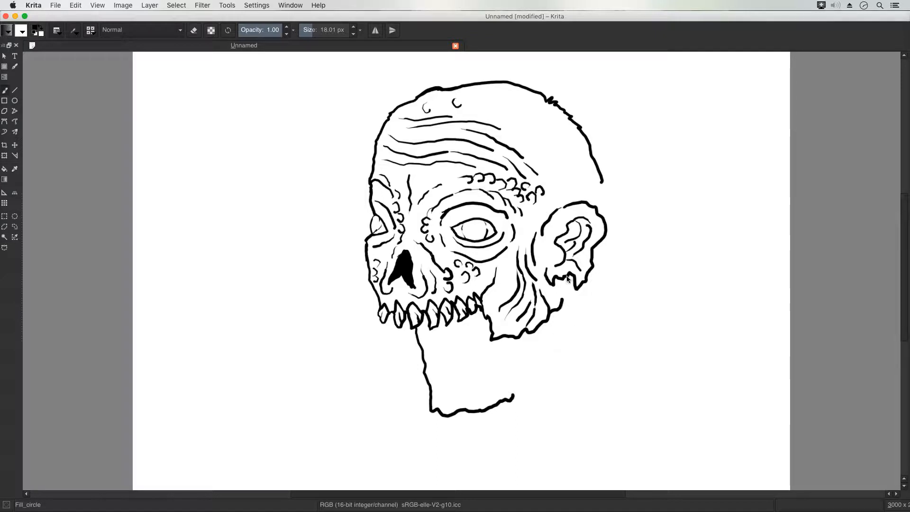
{"action": "mouse_move", "coordinate": [569, 274]}
{"action": "left_mouse_down"}
{"action": "mouse_move", "coordinate": [559, 307]}
{"action": "mouse_move", "coordinate": [555, 289]}
{"action": "mouse_move", "coordinate": [565, 287]}
{"action": "left_mouse_up"}
{"action": "left_click_drag", "start_coordinate": [542, 257], "coordinate": [553, 261]}
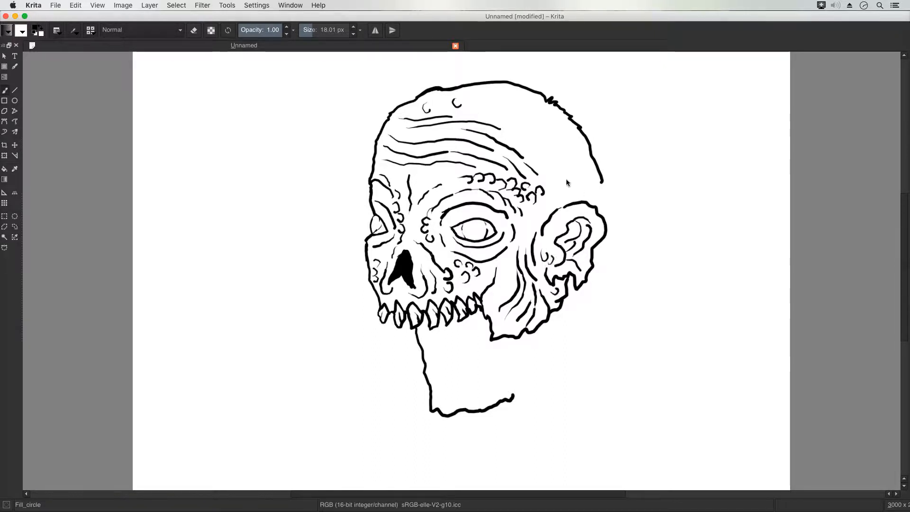
Step: Close the back of the head above the ear and add wrinkle lines and scattered curved bumps over the scalp
{"action": "mouse_move", "coordinate": [536, 225]}
{"action": "left_mouse_down"}
{"action": "mouse_move", "coordinate": [563, 202]}
{"action": "mouse_move", "coordinate": [532, 212]}
{"action": "mouse_move", "coordinate": [578, 195]}
{"action": "mouse_move", "coordinate": [568, 197]}
{"action": "mouse_move", "coordinate": [585, 202]}
{"action": "mouse_move", "coordinate": [577, 195]}
{"action": "mouse_move", "coordinate": [598, 188]}
{"action": "mouse_move", "coordinate": [604, 219]}
{"action": "left_mouse_up"}
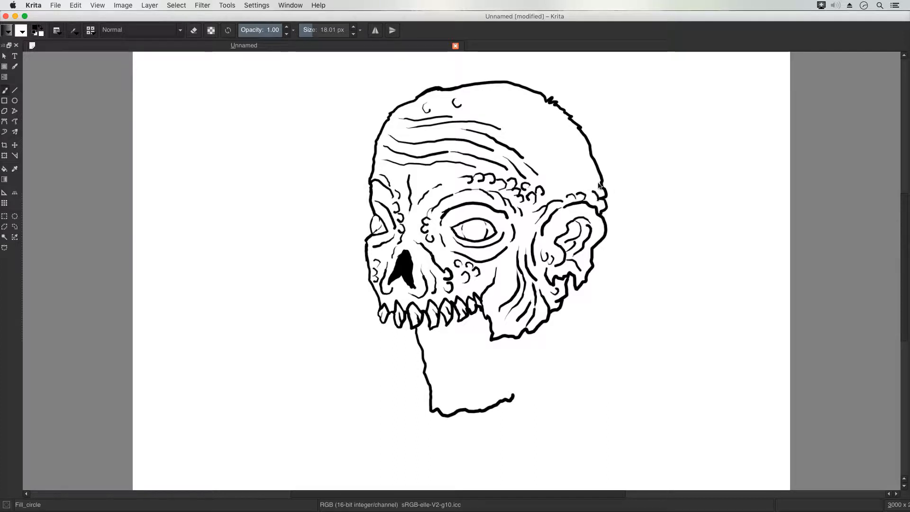
{"action": "left_click_drag", "start_coordinate": [572, 177], "coordinate": [582, 182]}
{"action": "mouse_move", "coordinate": [556, 154]}
{"action": "left_mouse_down"}
{"action": "mouse_move", "coordinate": [545, 132]}
{"action": "mouse_move", "coordinate": [561, 141]}
{"action": "mouse_move", "coordinate": [570, 133]}
{"action": "mouse_move", "coordinate": [579, 144]}
{"action": "mouse_move", "coordinate": [586, 165]}
{"action": "mouse_move", "coordinate": [577, 160]}
{"action": "mouse_move", "coordinate": [560, 179]}
{"action": "left_mouse_up"}
{"action": "mouse_move", "coordinate": [518, 138]}
{"action": "left_mouse_down"}
{"action": "mouse_move", "coordinate": [463, 113]}
{"action": "mouse_move", "coordinate": [492, 107]}
{"action": "mouse_move", "coordinate": [522, 123]}
{"action": "left_mouse_up"}
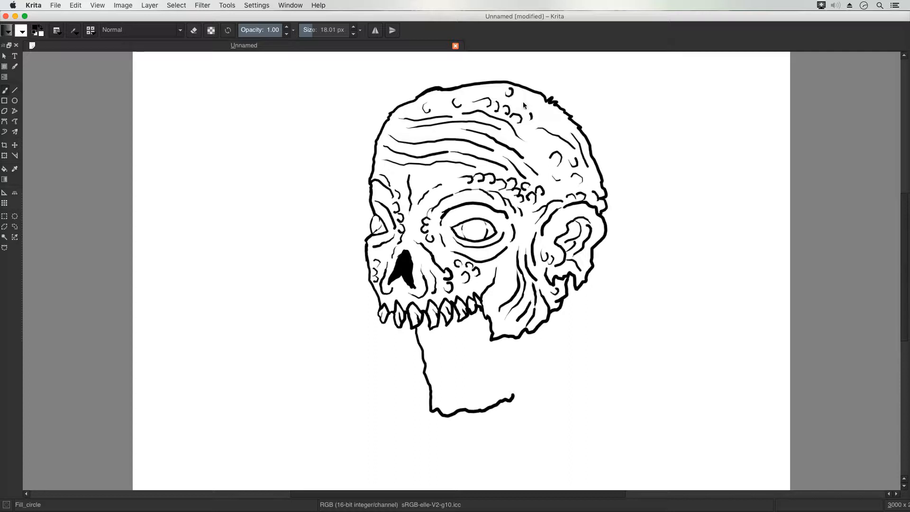
{"action": "left_click_drag", "start_coordinate": [524, 98], "coordinate": [526, 107]}
{"action": "mouse_move", "coordinate": [548, 118]}
{"action": "left_mouse_down"}
{"action": "mouse_move", "coordinate": [557, 117]}
{"action": "mouse_move", "coordinate": [541, 146]}
{"action": "mouse_move", "coordinate": [537, 140]}
{"action": "mouse_move", "coordinate": [549, 147]}
{"action": "left_mouse_up"}
Step: Draw the ragged back edge of the neck, a dividing line below the cheek, and vertical sinew lines on the neck
{"action": "mouse_move", "coordinate": [515, 394]}
{"action": "left_mouse_down"}
{"action": "mouse_move", "coordinate": [550, 381]}
{"action": "mouse_move", "coordinate": [545, 352]}
{"action": "mouse_move", "coordinate": [559, 309]}
{"action": "left_mouse_up"}
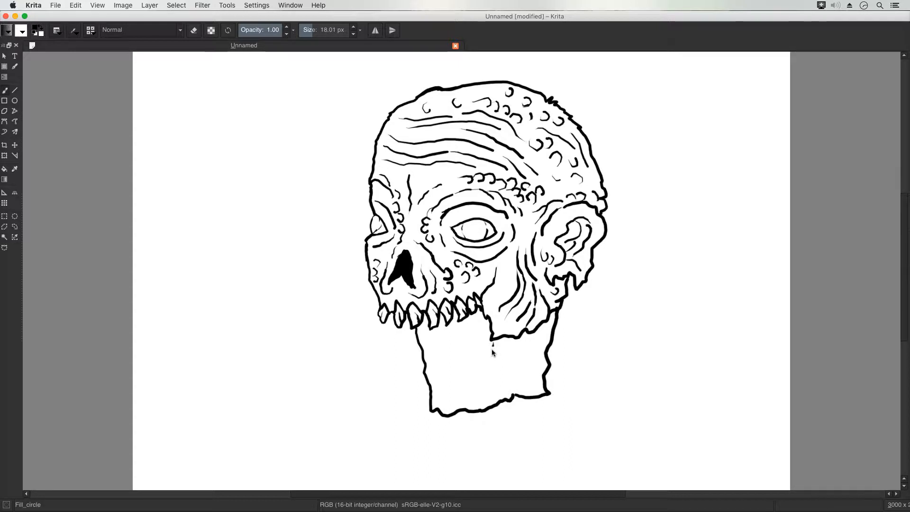
{"action": "mouse_move", "coordinate": [491, 349]}
{"action": "left_mouse_down"}
{"action": "mouse_move", "coordinate": [492, 342]}
{"action": "mouse_move", "coordinate": [488, 377]}
{"action": "mouse_move", "coordinate": [471, 382]}
{"action": "mouse_move", "coordinate": [454, 410]}
{"action": "left_mouse_up"}
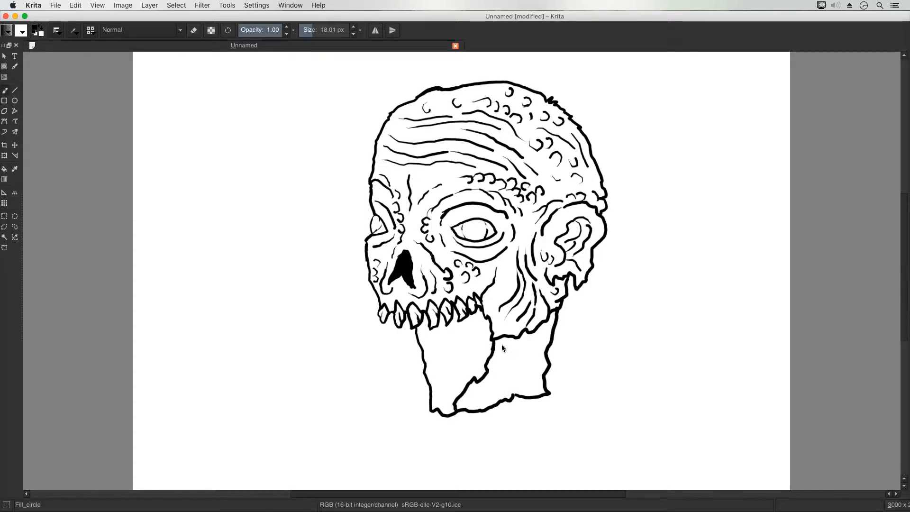
{"action": "mouse_move", "coordinate": [494, 377]}
{"action": "left_mouse_down"}
{"action": "mouse_move", "coordinate": [483, 394]}
{"action": "mouse_move", "coordinate": [512, 388]}
{"action": "mouse_move", "coordinate": [513, 356]}
{"action": "left_mouse_up"}
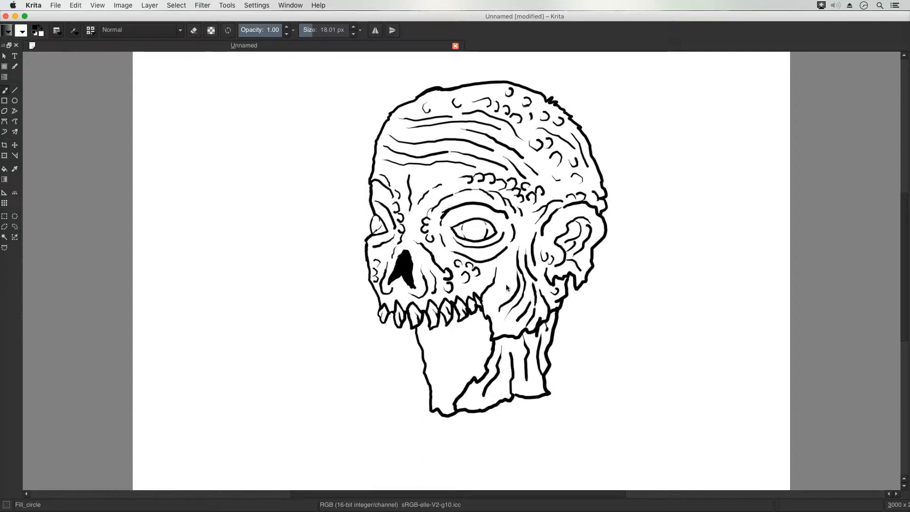
Step: Erase small gaps in the cheek's lower edge and thin the heavy bumps beside the nose, then switch erasing off
{"action": "left_click", "coordinate": [194, 31]}
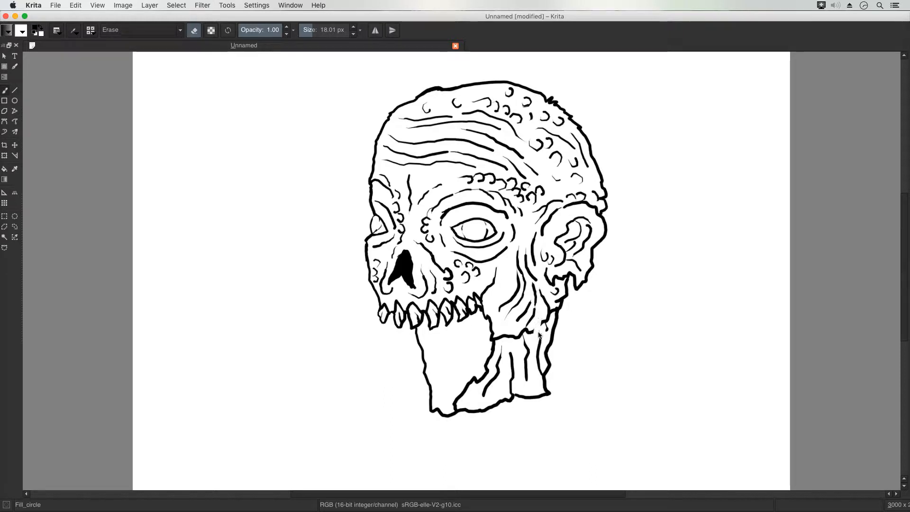
{"action": "left_click_drag", "start_coordinate": [517, 340], "coordinate": [500, 339]}
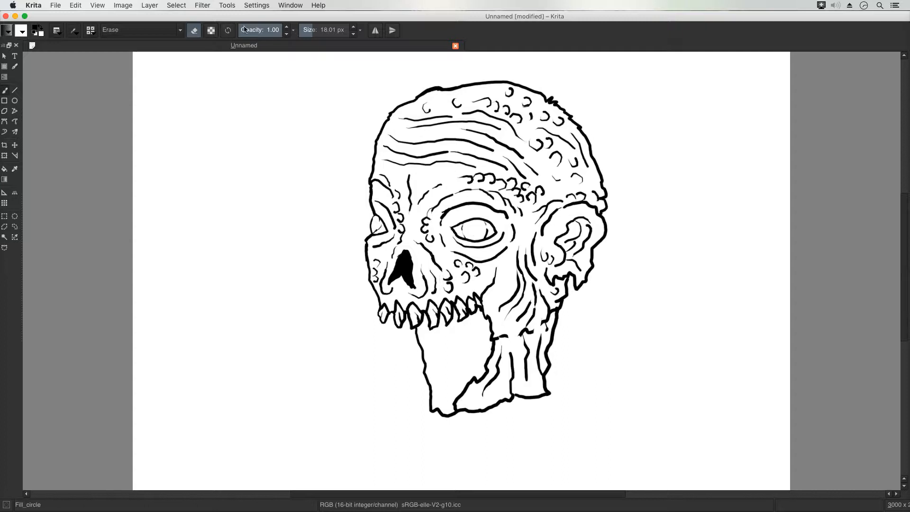
{"action": "key", "text": "e"}
Step: Add small curved bumps between and above the brows and along the bridge of the nose, and draw pupils in the eyes
{"action": "mouse_move", "coordinate": [420, 190]}
{"action": "left_mouse_down"}
{"action": "mouse_move", "coordinate": [424, 177]}
{"action": "mouse_move", "coordinate": [446, 178]}
{"action": "mouse_move", "coordinate": [393, 175]}
{"action": "left_mouse_up"}
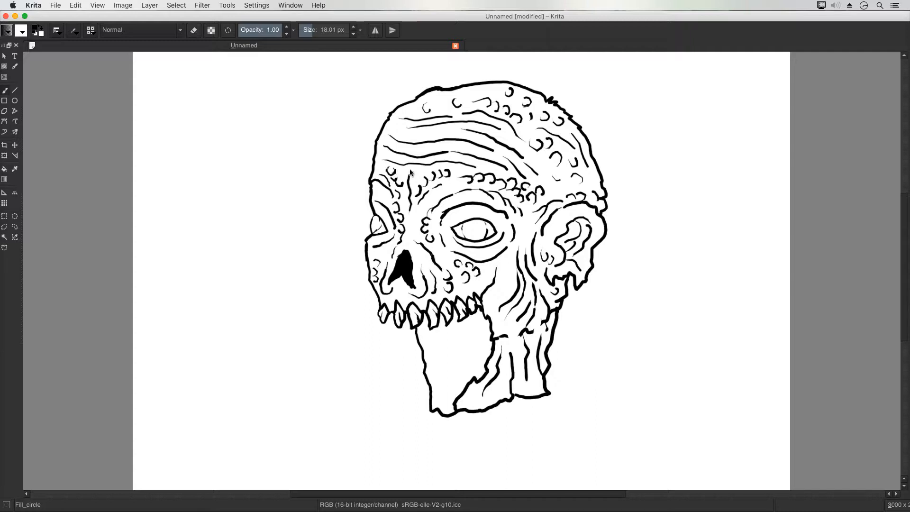
{"action": "left_click_drag", "start_coordinate": [419, 172], "coordinate": [402, 175]}
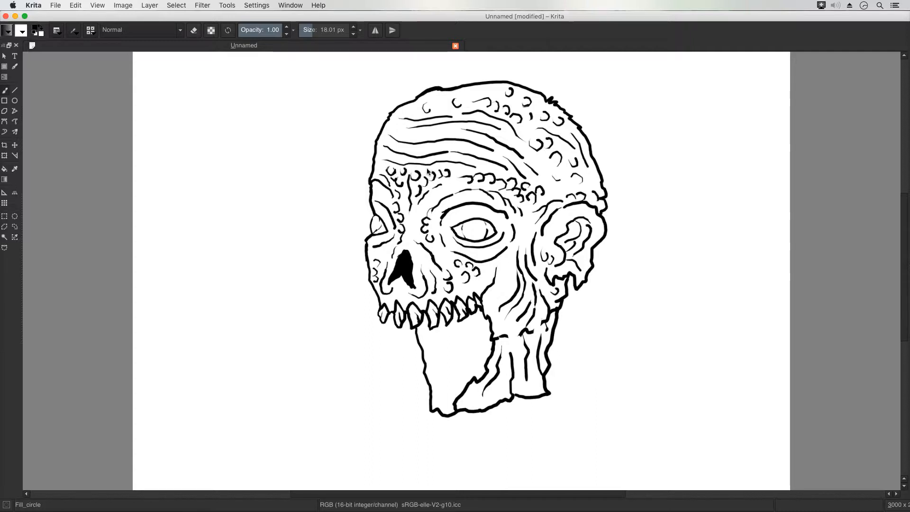
{"action": "mouse_move", "coordinate": [410, 228]}
{"action": "left_mouse_down"}
{"action": "mouse_move", "coordinate": [407, 234]}
{"action": "mouse_move", "coordinate": [410, 223]}
{"action": "left_mouse_up"}
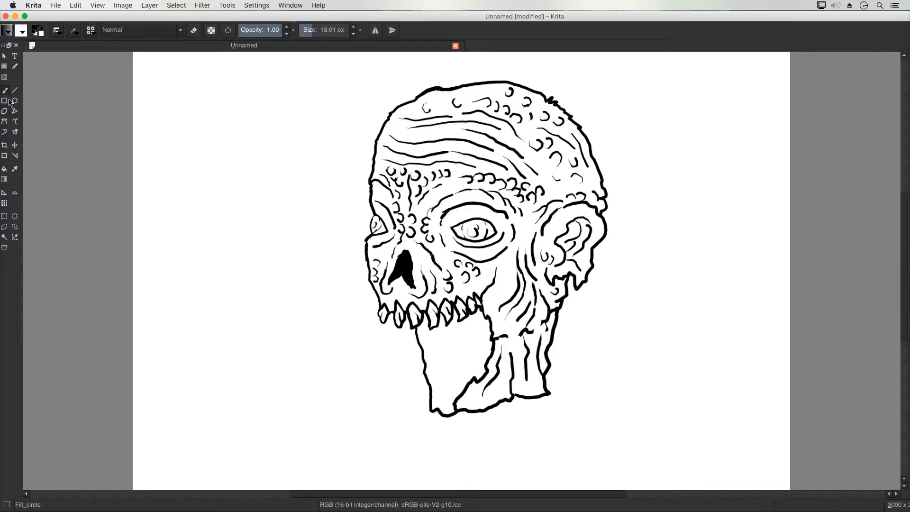
Step: Fill the open area below the upper teeth with black and paint over the remaining white gaps along its edges
{"action": "left_click_drag", "start_coordinate": [50, 16], "coordinate": [50, 15]}
{"action": "left_click", "coordinate": [4, 171]}
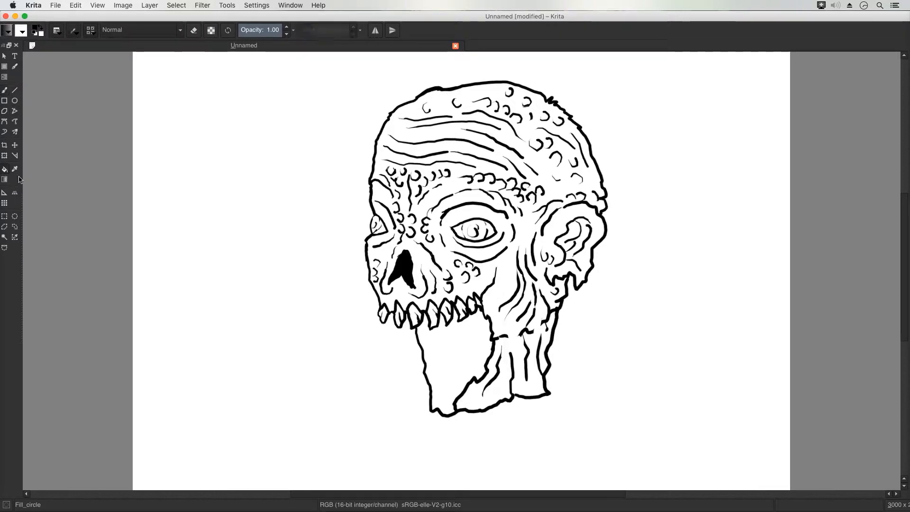
{"action": "left_click", "coordinate": [447, 353]}
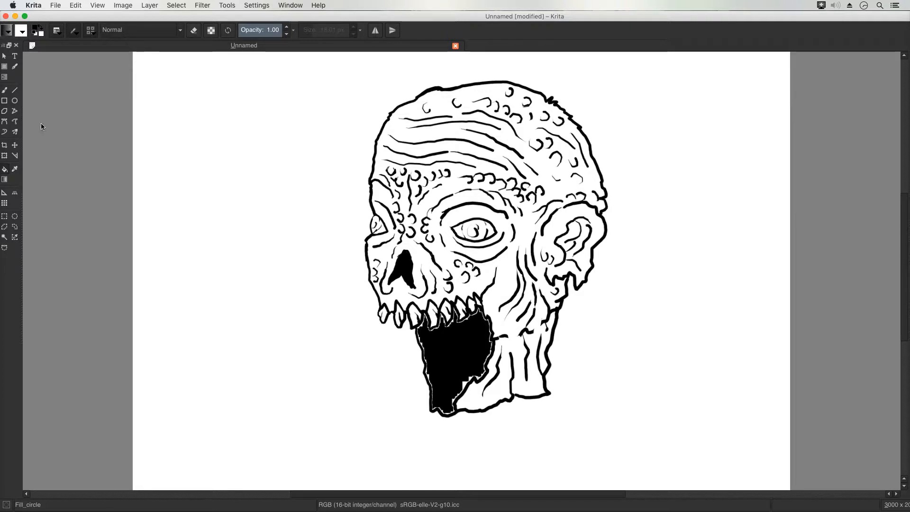
{"action": "key", "text": "b"}
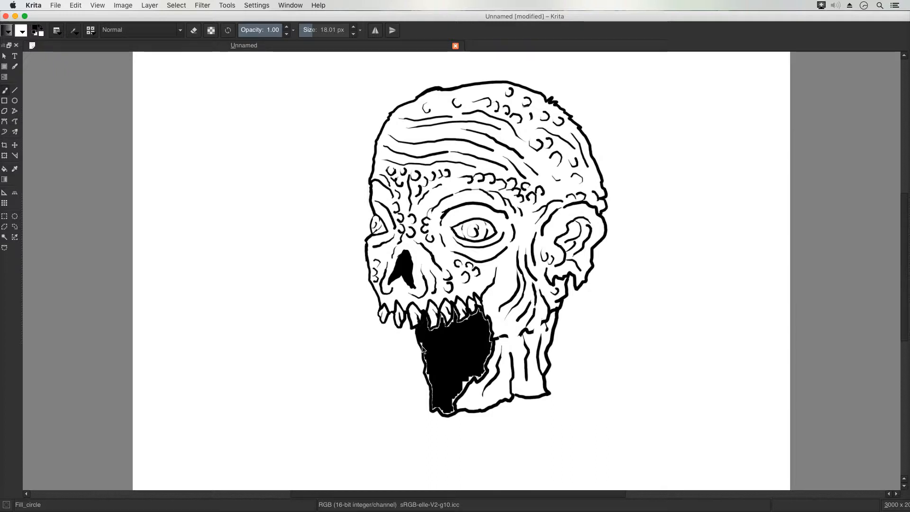
{"action": "mouse_move", "coordinate": [422, 331]}
{"action": "left_mouse_down"}
{"action": "mouse_move", "coordinate": [432, 411]}
{"action": "mouse_move", "coordinate": [448, 415]}
{"action": "mouse_move", "coordinate": [469, 375]}
{"action": "mouse_move", "coordinate": [465, 383]}
{"action": "mouse_move", "coordinate": [482, 380]}
{"action": "mouse_move", "coordinate": [490, 352]}
{"action": "mouse_move", "coordinate": [481, 309]}
{"action": "mouse_move", "coordinate": [456, 311]}
{"action": "left_mouse_up"}
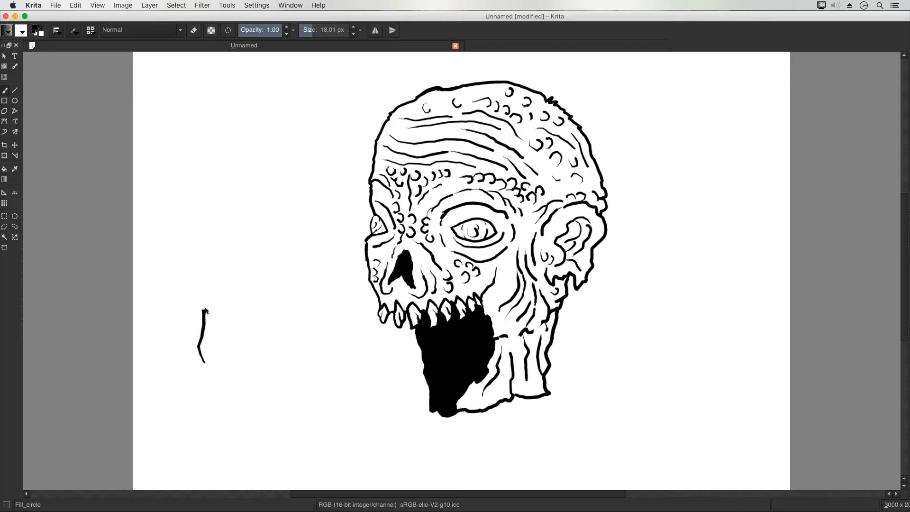
Step: Draw the outline of a detached lower jaw beside the head, with a row of jagged teeth and a ragged chin
{"action": "mouse_move", "coordinate": [205, 310]}
{"action": "left_mouse_down"}
{"action": "mouse_move", "coordinate": [229, 321]}
{"action": "mouse_move", "coordinate": [236, 308]}
{"action": "mouse_move", "coordinate": [248, 321]}
{"action": "mouse_move", "coordinate": [254, 305]}
{"action": "mouse_move", "coordinate": [263, 323]}
{"action": "mouse_move", "coordinate": [274, 307]}
{"action": "mouse_move", "coordinate": [282, 318]}
{"action": "mouse_move", "coordinate": [288, 303]}
{"action": "mouse_move", "coordinate": [307, 313]}
{"action": "mouse_move", "coordinate": [334, 269]}
{"action": "left_mouse_up"}
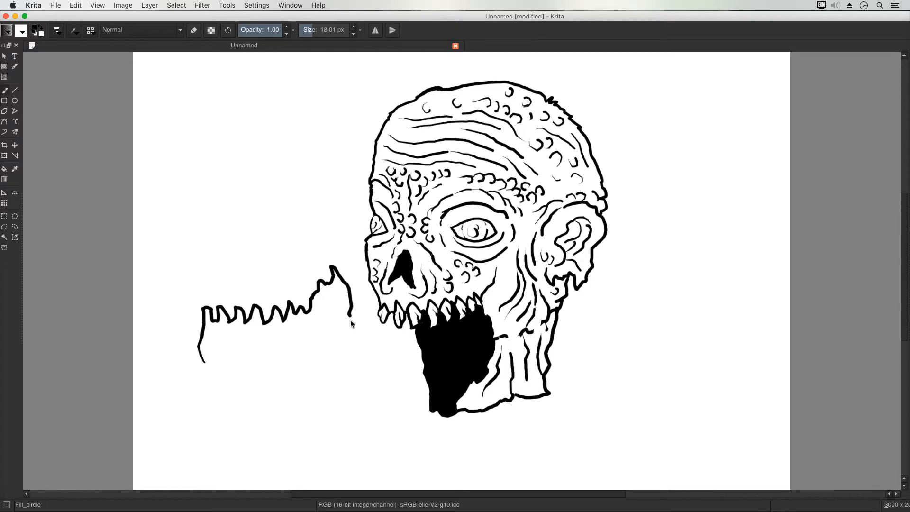
{"action": "left_click_drag", "start_coordinate": [351, 322], "coordinate": [342, 355]}
{"action": "mouse_move", "coordinate": [231, 429]}
{"action": "left_mouse_down"}
{"action": "mouse_move", "coordinate": [248, 446]}
{"action": "mouse_move", "coordinate": [293, 425]}
{"action": "mouse_move", "coordinate": [317, 371]}
{"action": "mouse_move", "coordinate": [346, 353]}
{"action": "left_mouse_up"}
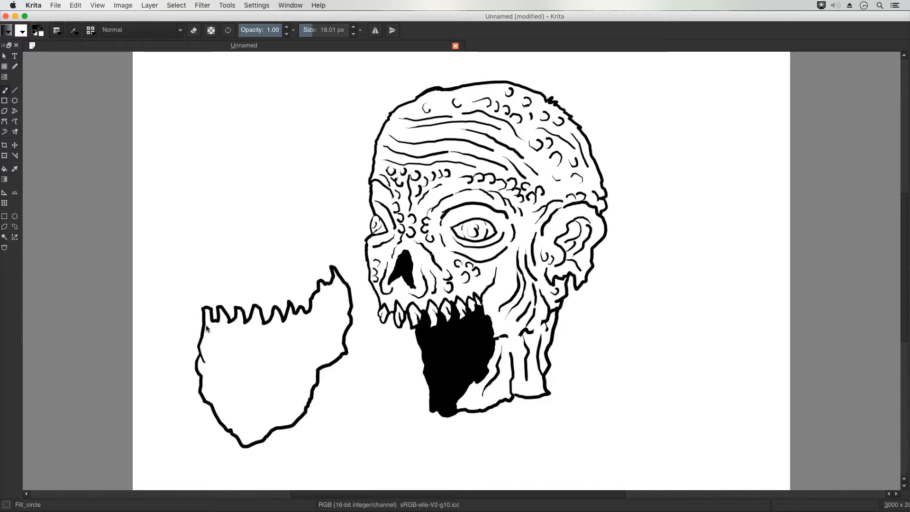
Step: Complete the detached jaw's teeth with curved gum lines at their bases and a row of small U-shaped root marks beneath
{"action": "mouse_move", "coordinate": [209, 321]}
{"action": "left_mouse_down"}
{"action": "mouse_move", "coordinate": [211, 329]}
{"action": "mouse_move", "coordinate": [231, 325]}
{"action": "left_mouse_up"}
{"action": "left_click_drag", "start_coordinate": [250, 329], "coordinate": [308, 316]}
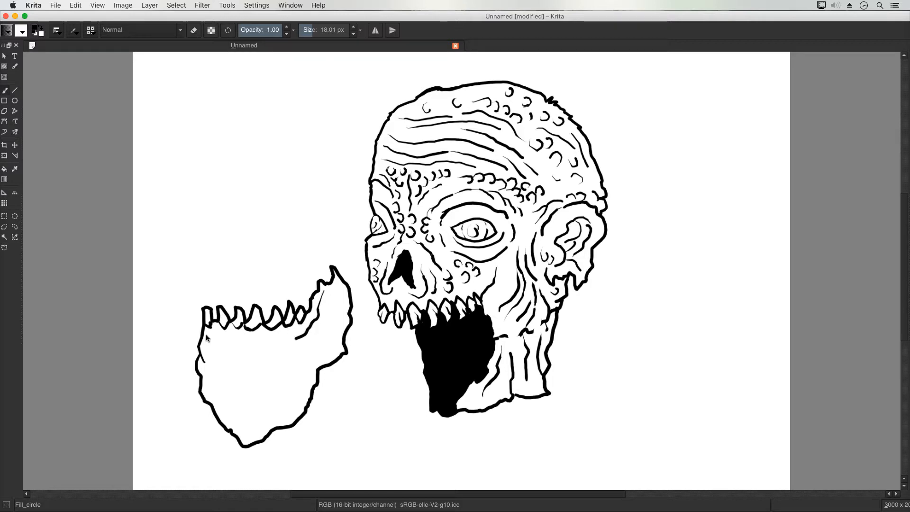
{"action": "mouse_move", "coordinate": [207, 335]}
{"action": "left_mouse_down"}
{"action": "mouse_move", "coordinate": [277, 344]}
{"action": "mouse_move", "coordinate": [282, 333]}
{"action": "left_mouse_up"}
{"action": "left_click_drag", "start_coordinate": [295, 336], "coordinate": [297, 329]}
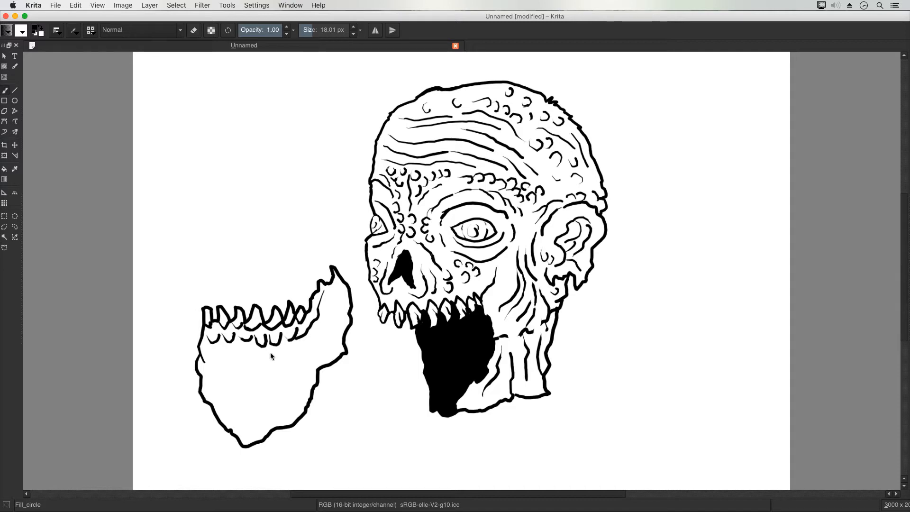
Step: Add long vertical wrinkle lines down the chin of the detached jaw and small curved bumps across its side and upper rear tip
{"action": "mouse_move", "coordinate": [209, 346]}
{"action": "left_mouse_down"}
{"action": "mouse_move", "coordinate": [211, 397]}
{"action": "mouse_move", "coordinate": [226, 368]}
{"action": "mouse_move", "coordinate": [239, 429]}
{"action": "mouse_move", "coordinate": [256, 437]}
{"action": "mouse_move", "coordinate": [234, 429]}
{"action": "mouse_move", "coordinate": [225, 373]}
{"action": "mouse_move", "coordinate": [248, 382]}
{"action": "mouse_move", "coordinate": [248, 431]}
{"action": "mouse_move", "coordinate": [274, 393]}
{"action": "mouse_move", "coordinate": [254, 354]}
{"action": "mouse_move", "coordinate": [267, 372]}
{"action": "mouse_move", "coordinate": [268, 352]}
{"action": "left_mouse_up"}
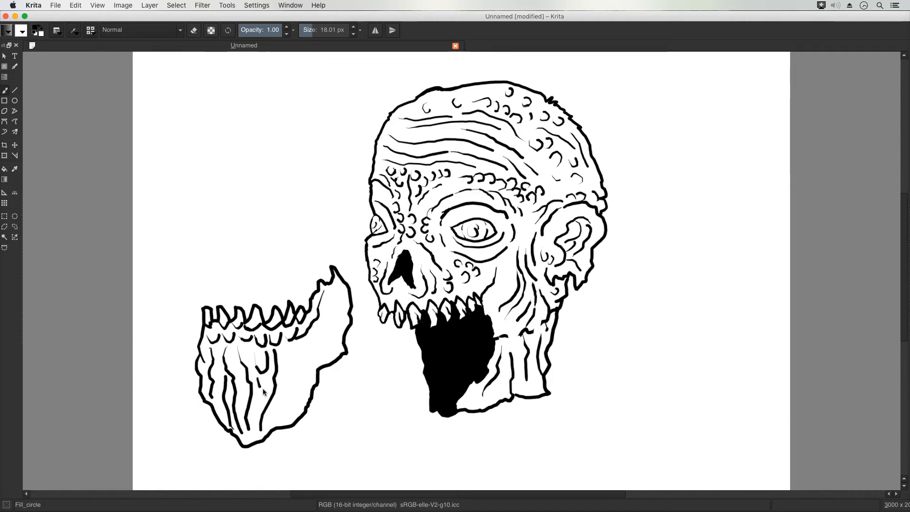
{"action": "left_click_drag", "start_coordinate": [263, 388], "coordinate": [253, 350]}
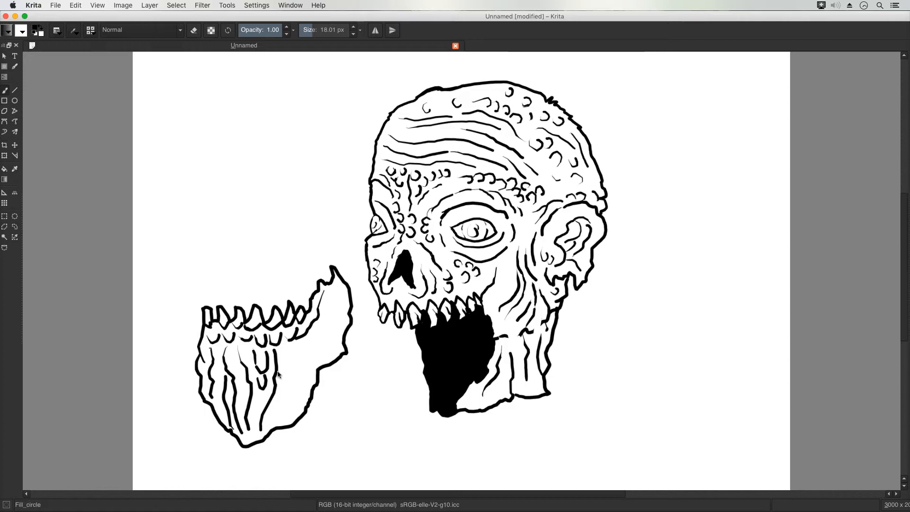
{"action": "left_click_drag", "start_coordinate": [284, 388], "coordinate": [289, 374]}
{"action": "mouse_move", "coordinate": [216, 373]}
{"action": "left_mouse_down"}
{"action": "mouse_move", "coordinate": [222, 385]}
{"action": "mouse_move", "coordinate": [225, 372]}
{"action": "left_mouse_up"}
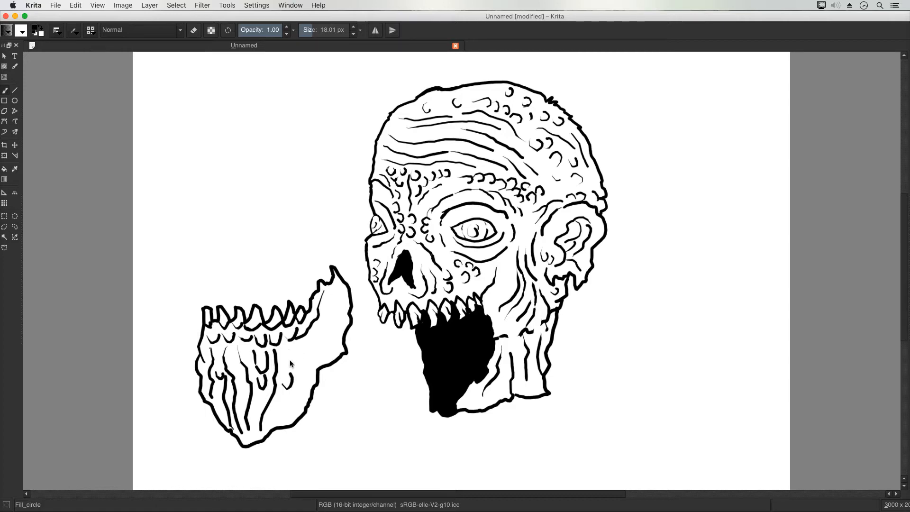
{"action": "mouse_move", "coordinate": [283, 364]}
{"action": "left_mouse_down"}
{"action": "mouse_move", "coordinate": [294, 353]}
{"action": "mouse_move", "coordinate": [303, 358]}
{"action": "mouse_move", "coordinate": [328, 329]}
{"action": "left_mouse_up"}
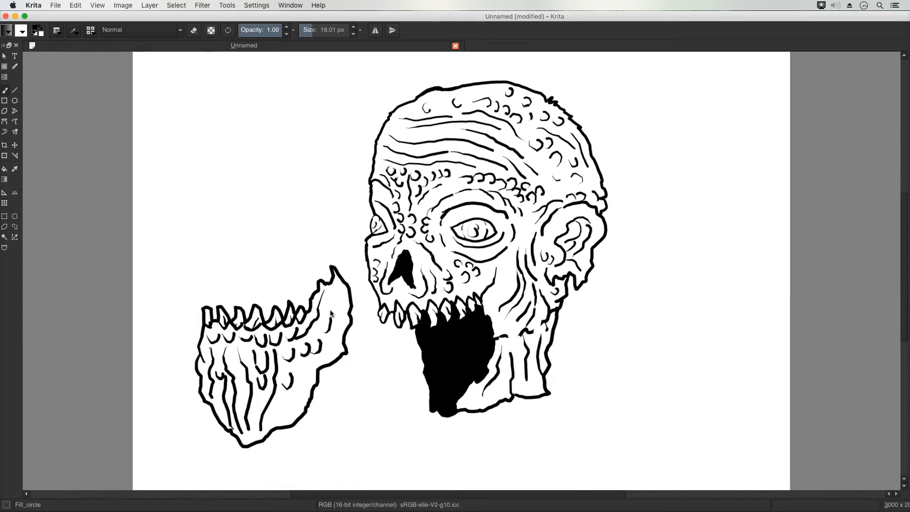
{"action": "left_click_drag", "start_coordinate": [328, 307], "coordinate": [338, 301]}
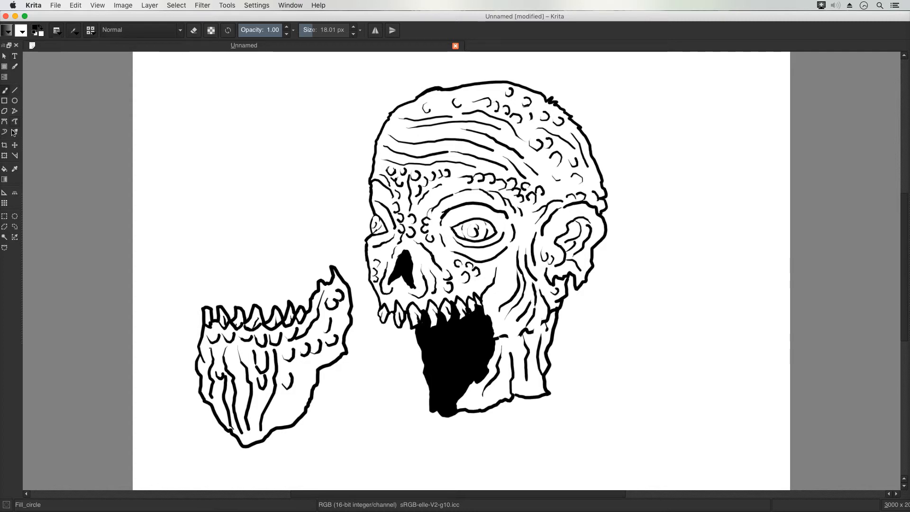
Step: Fill the skin of the head and the detached jaw with the olive green custom colour #98A472, leaving the eyes and teeth white
{"action": "left_click", "coordinate": [4, 170]}
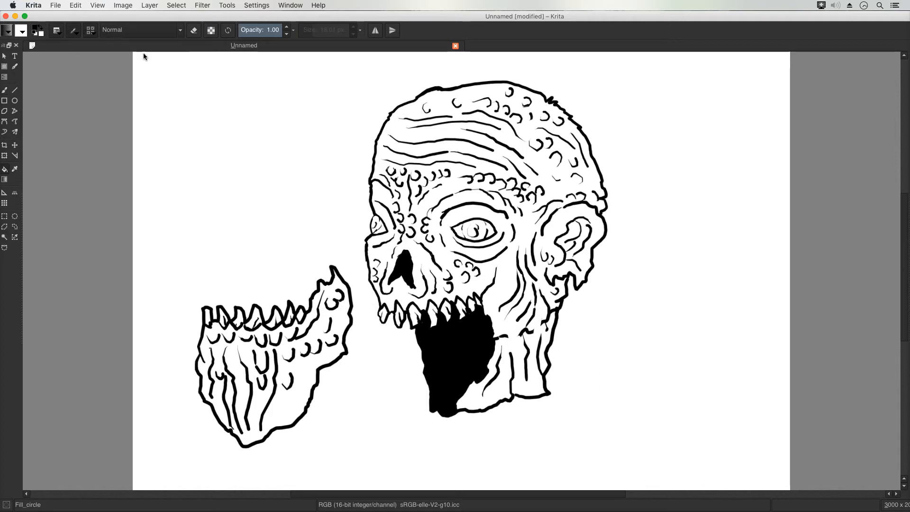
{"action": "left_click", "coordinate": [41, 27]}
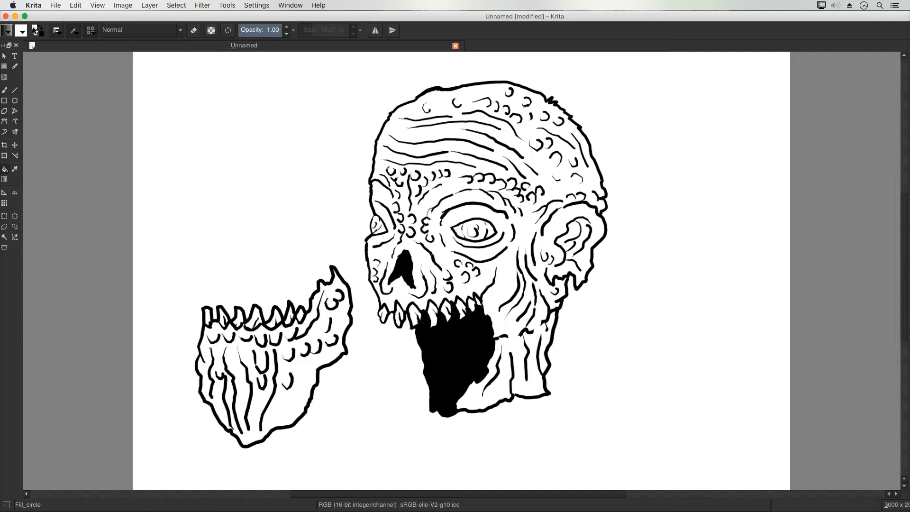
{"action": "left_click", "coordinate": [34, 30]}
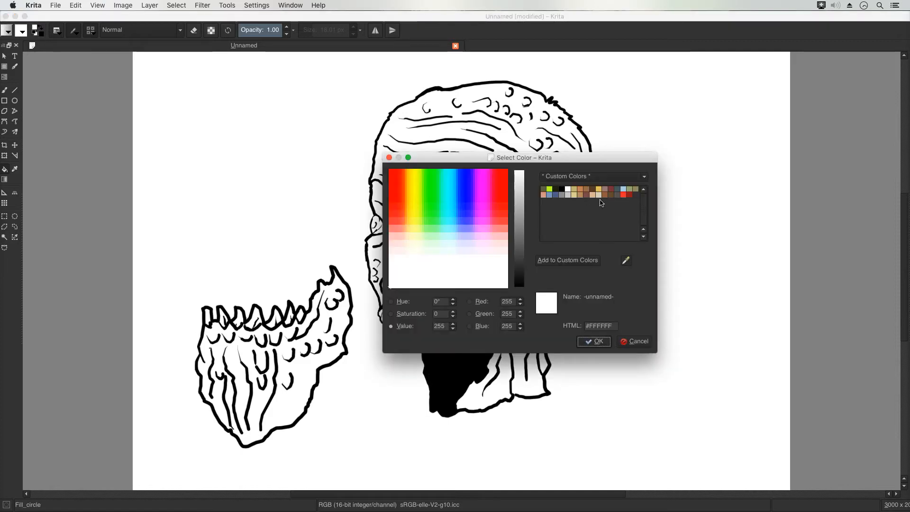
{"action": "left_click", "coordinate": [635, 189]}
{"action": "left_click", "coordinate": [595, 341]}
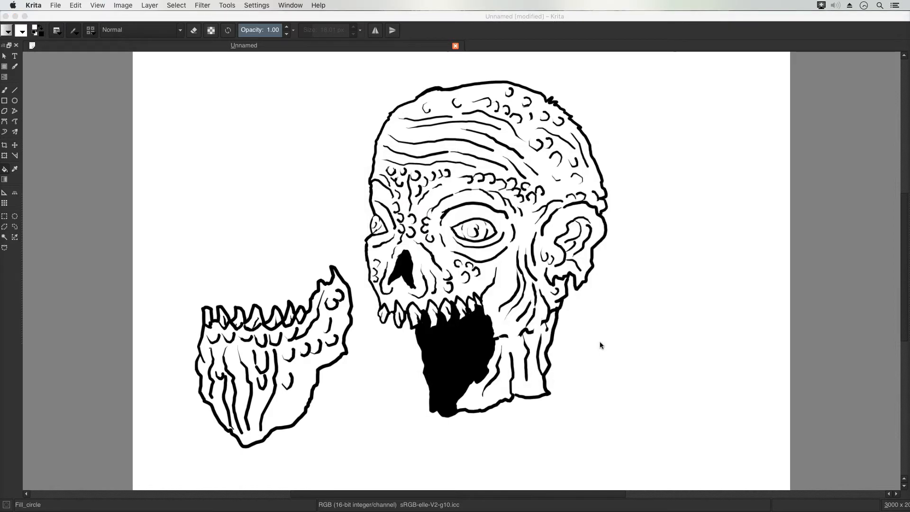
{"action": "left_click", "coordinate": [486, 336]}
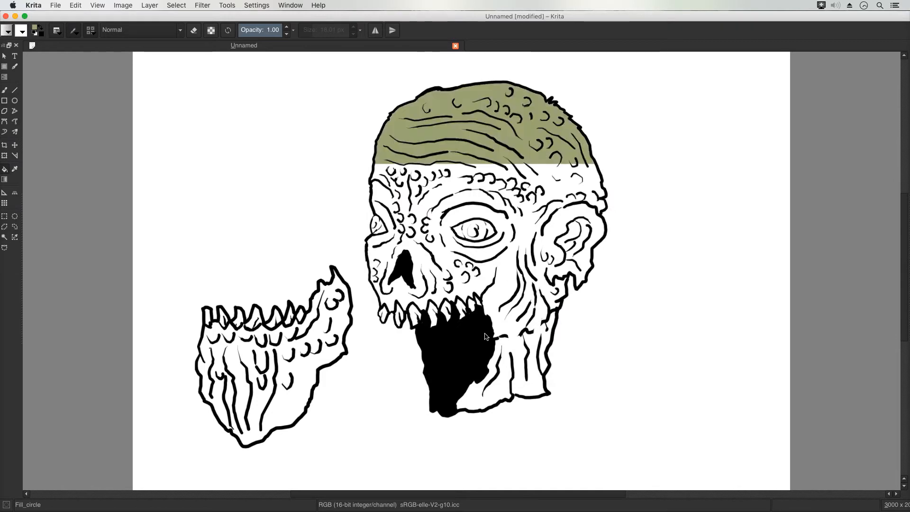
{"action": "left_click", "coordinate": [314, 336]}
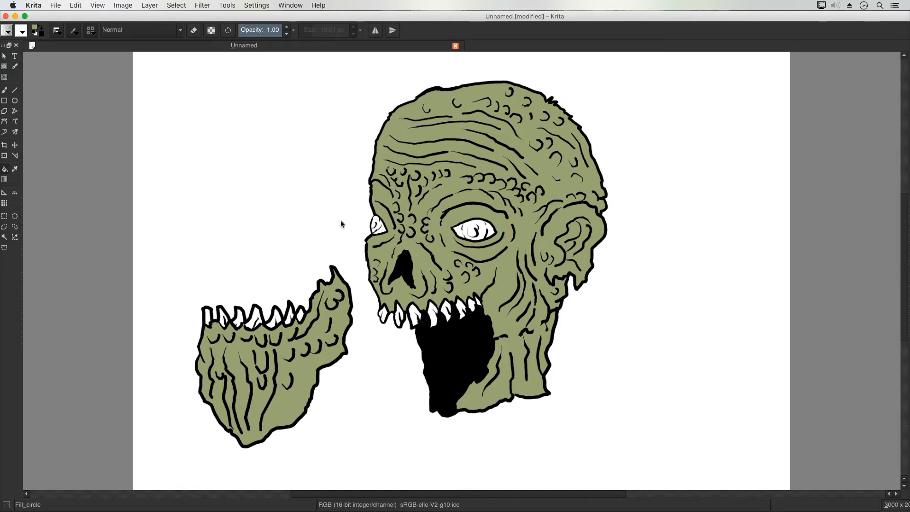
Step: Change the foreground colour to the tan custom colour #DBCC8F
{"action": "left_click", "coordinate": [6, 30]}
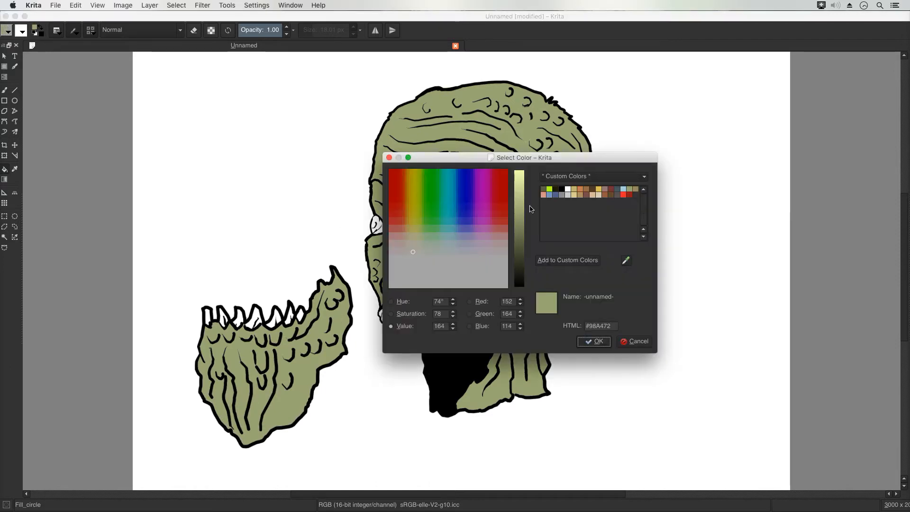
{"action": "left_click", "coordinate": [574, 195]}
{"action": "left_click", "coordinate": [594, 342]}
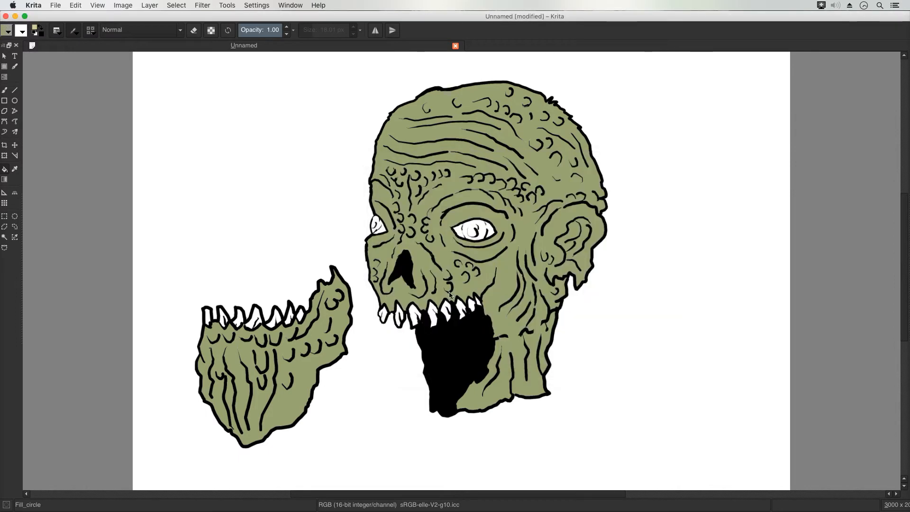
{"action": "left_click", "coordinate": [471, 307]}
{"action": "left_click", "coordinate": [76, 5]}
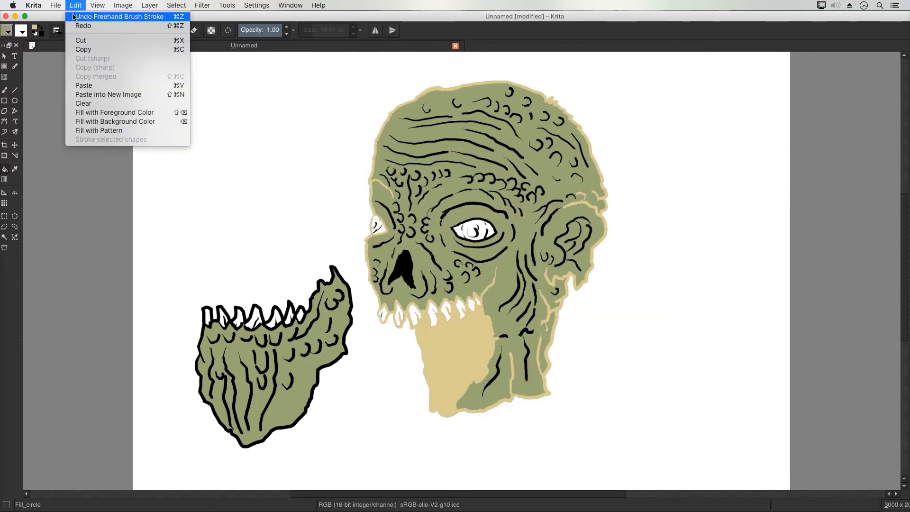
{"action": "left_click", "coordinate": [90, 17]}
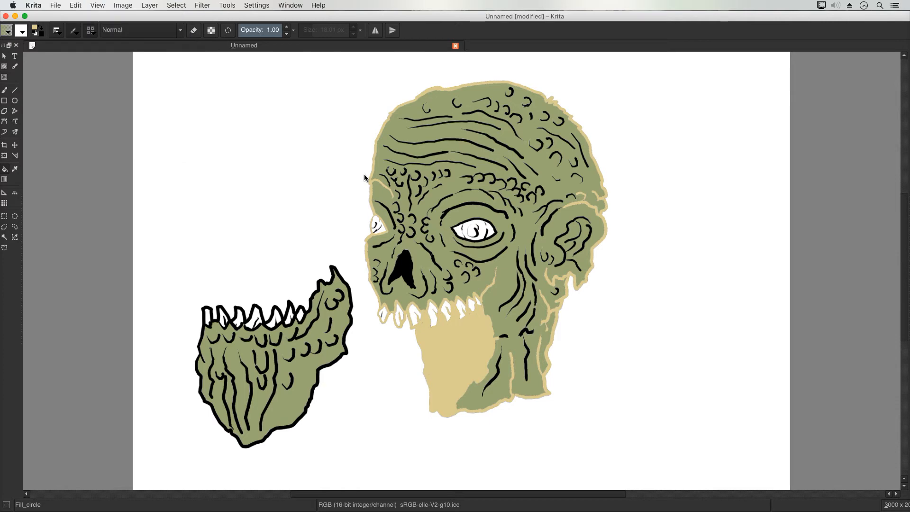
Step: Fill all the upper teeth of the head and the teeth of the detached jaw with tan
{"action": "left_click", "coordinate": [471, 304]}
{"action": "left_click", "coordinate": [459, 305]}
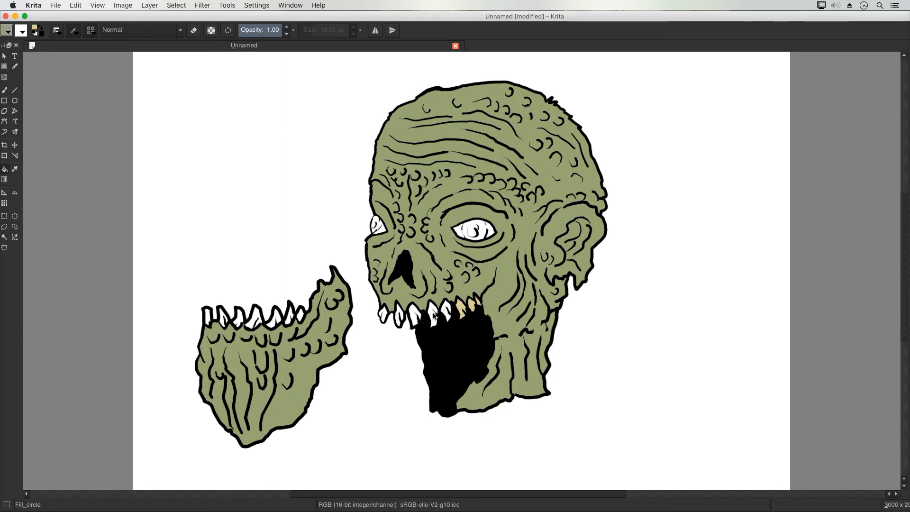
{"action": "left_click", "coordinate": [445, 311]}
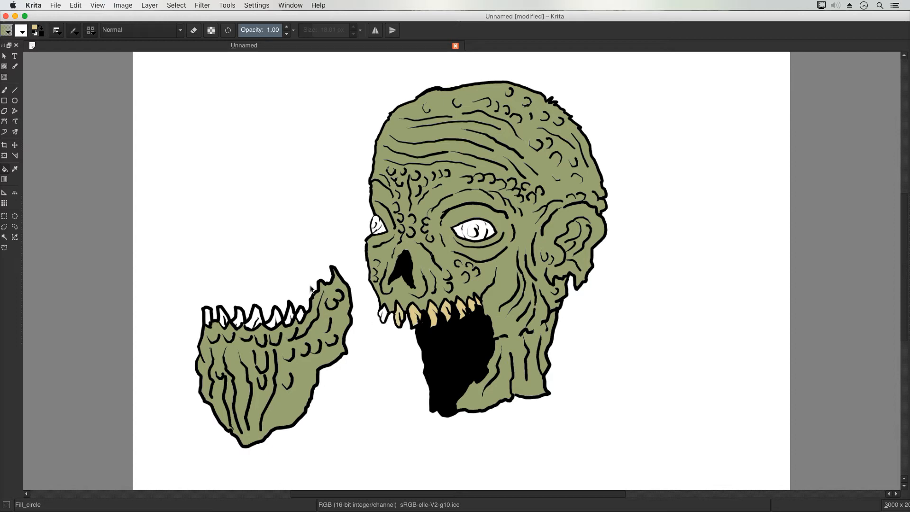
{"action": "left_click", "coordinate": [287, 320]}
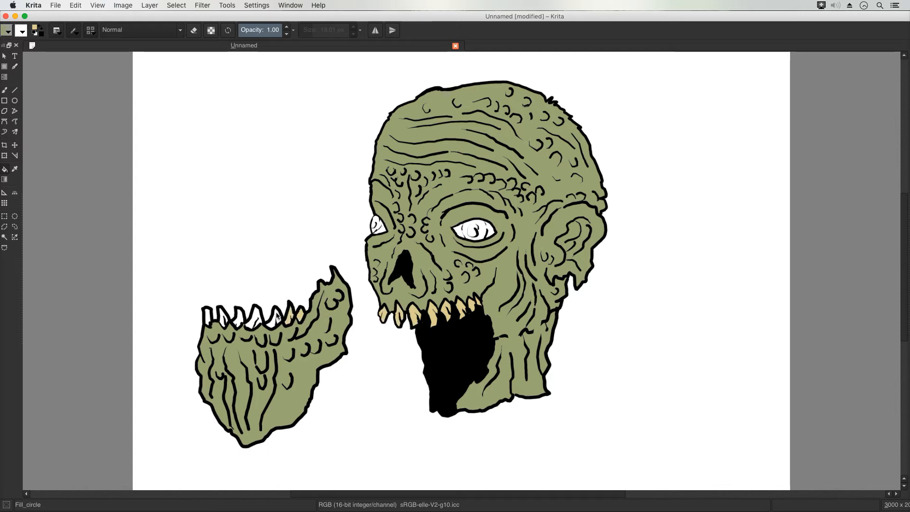
{"action": "left_click", "coordinate": [256, 319]}
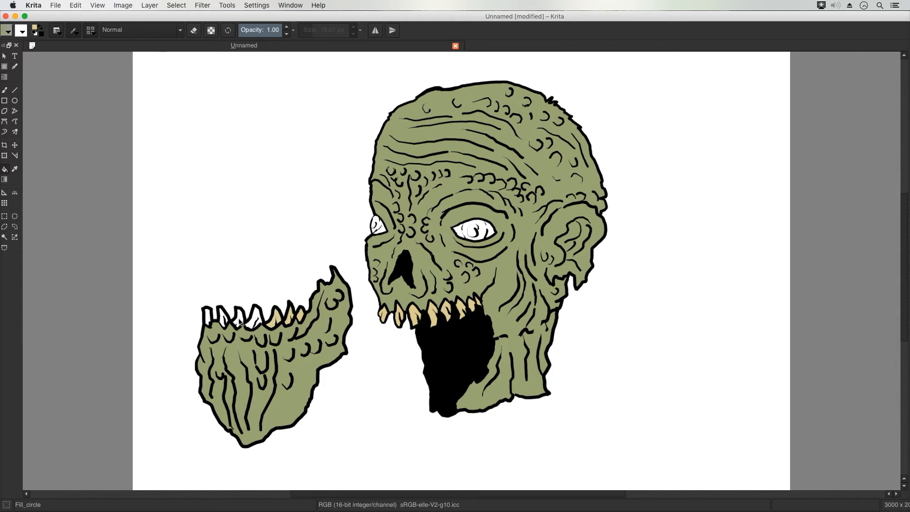
{"action": "left_click", "coordinate": [209, 320]}
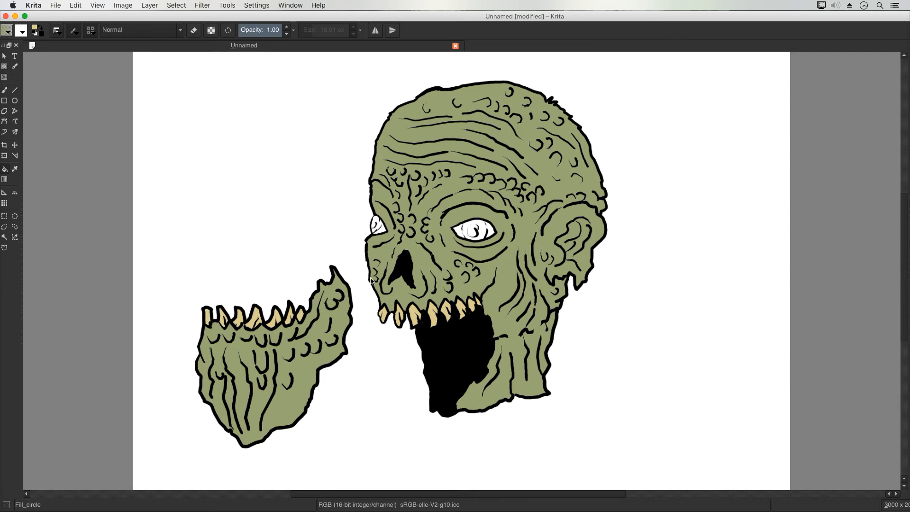
Step: Pick a light grey custom colour and fill both eyes with it
{"action": "left_click", "coordinate": [36, 28]}
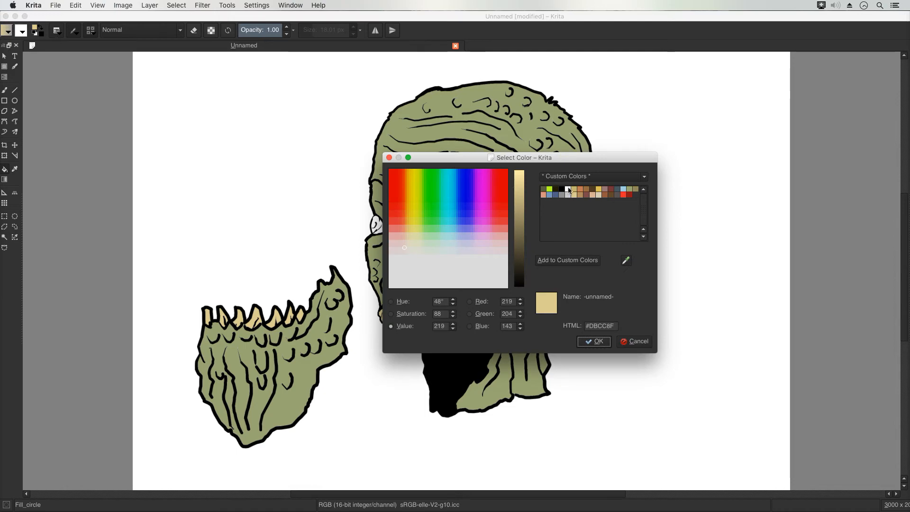
{"action": "left_click", "coordinate": [594, 341]}
{"action": "left_click", "coordinate": [467, 227]}
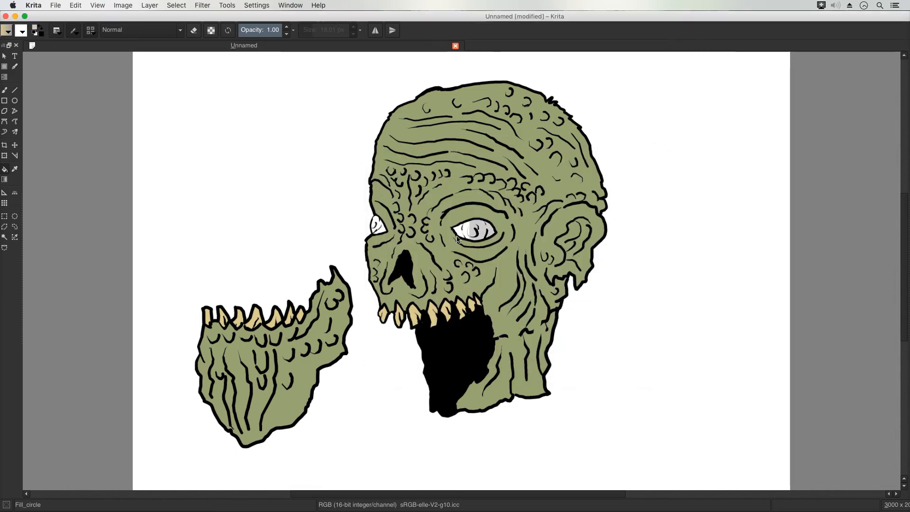
{"action": "left_click", "coordinate": [378, 225]}
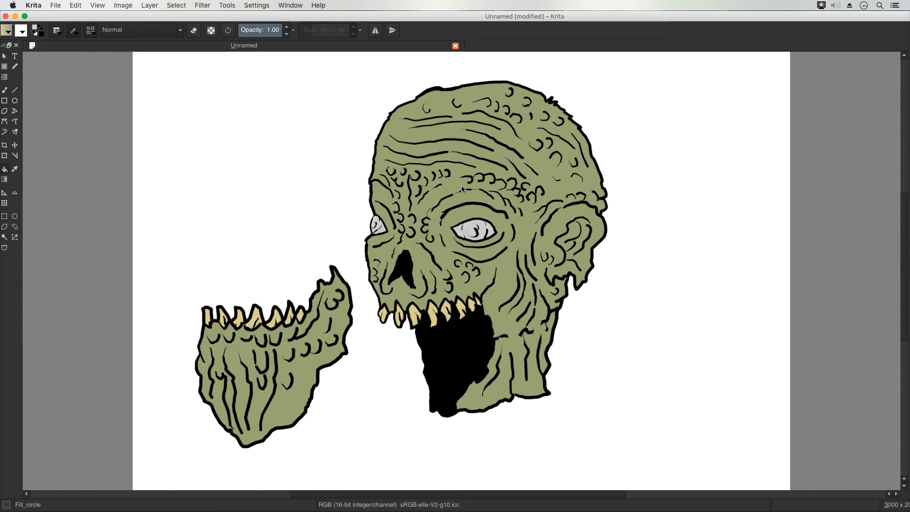